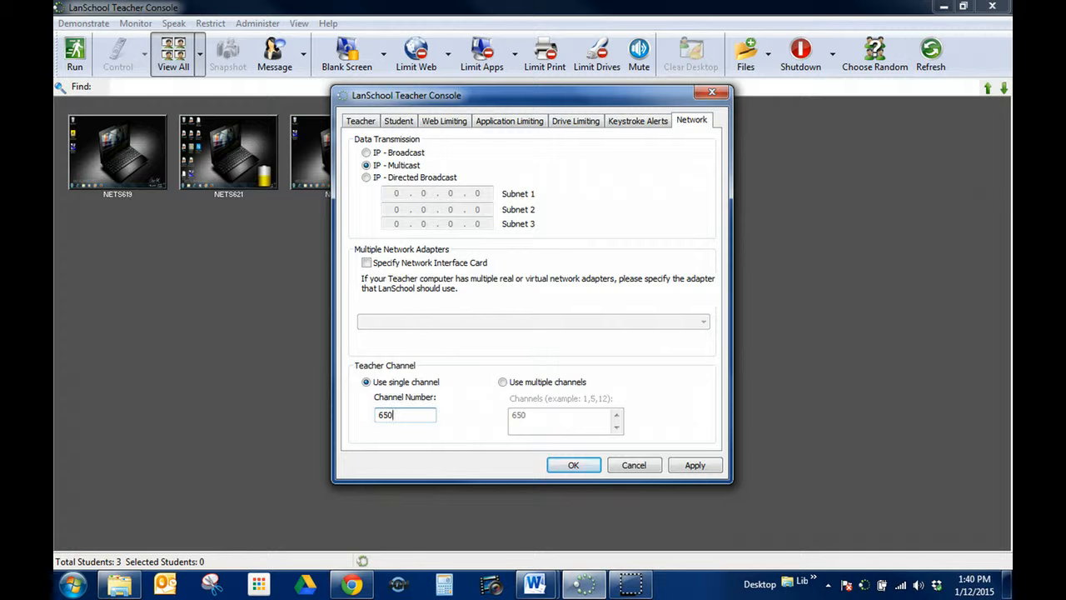
Confirm the network settings with single teacher channel number 650
key(Return)
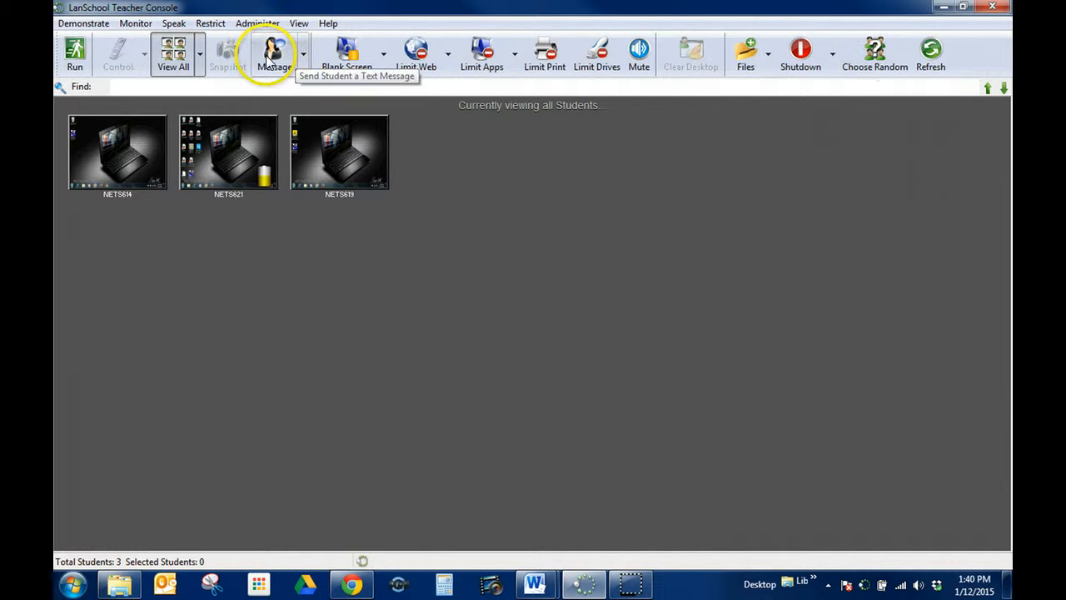
Open the toolbar configuration to review the available and current toolbar buttons, and close it without changes
click(299, 25)
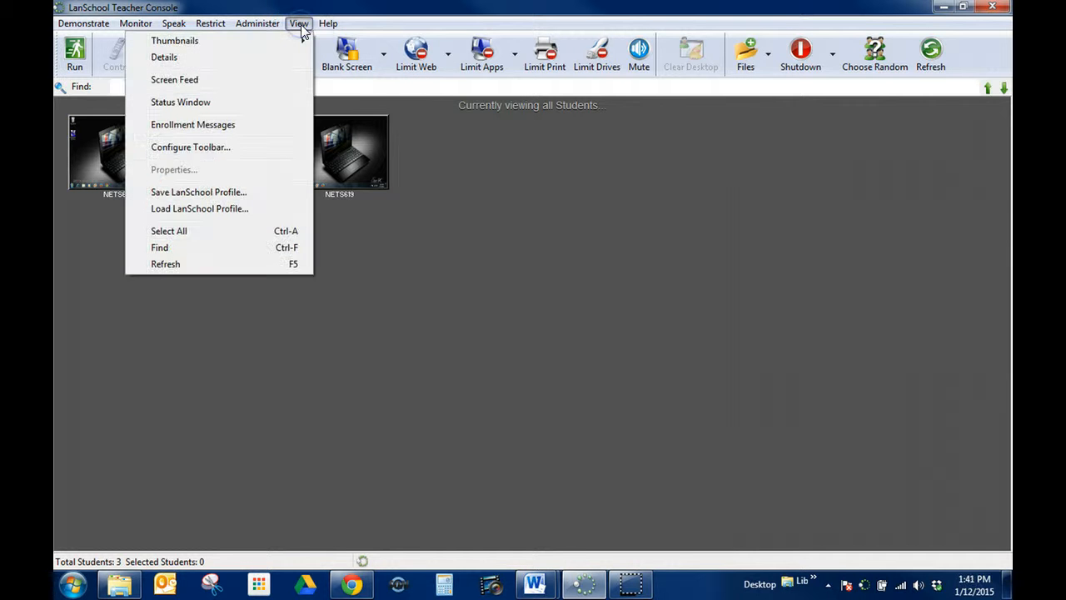
click(225, 150)
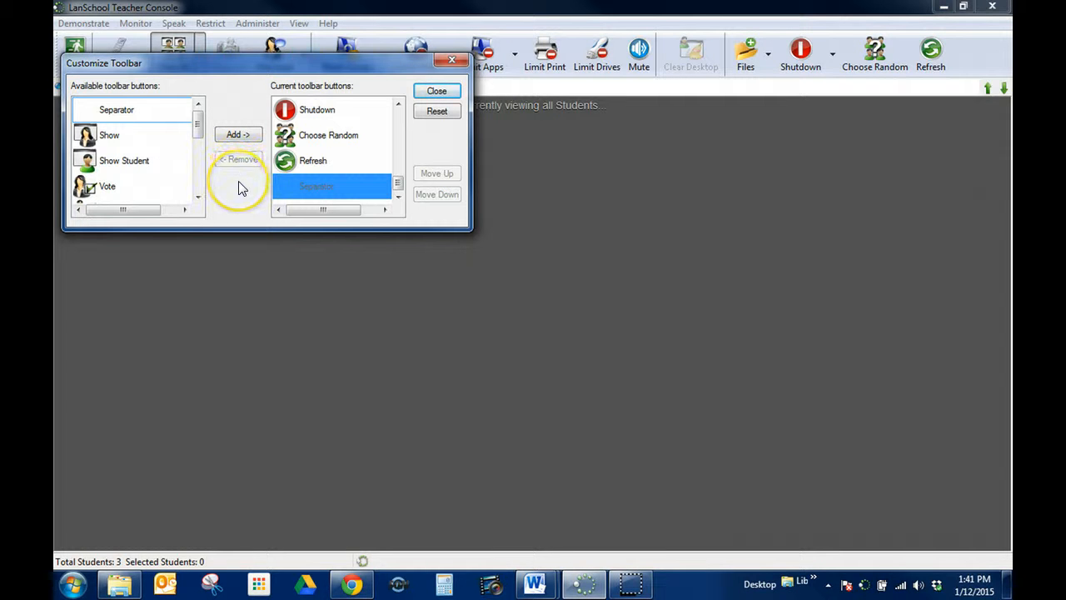
click(433, 93)
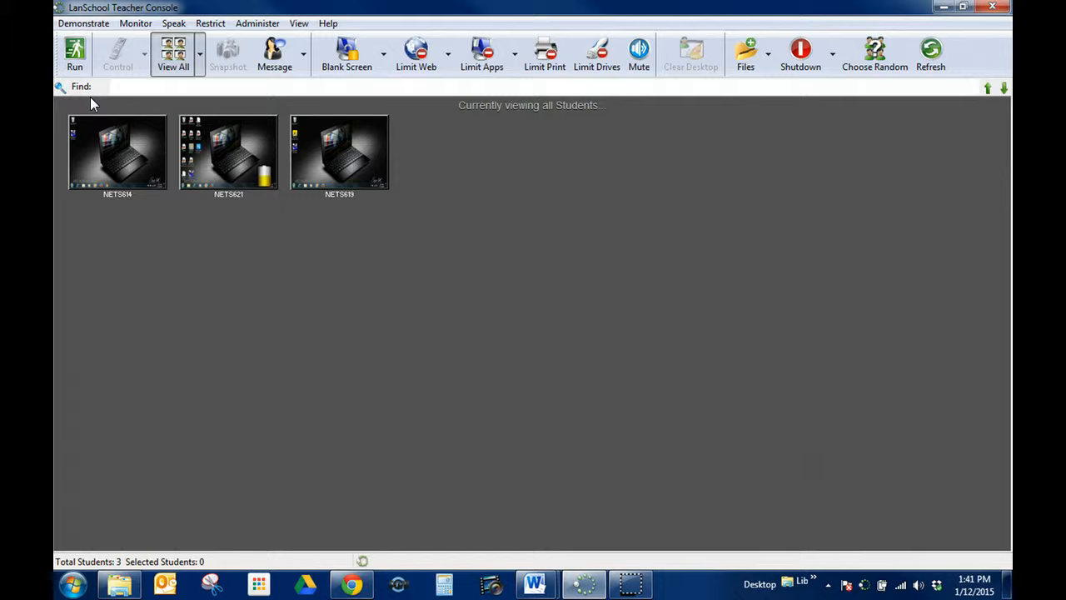
click(77, 52)
mouse_move(91, 144)
mouse_move(125, 162)
mouse_move(330, 166)
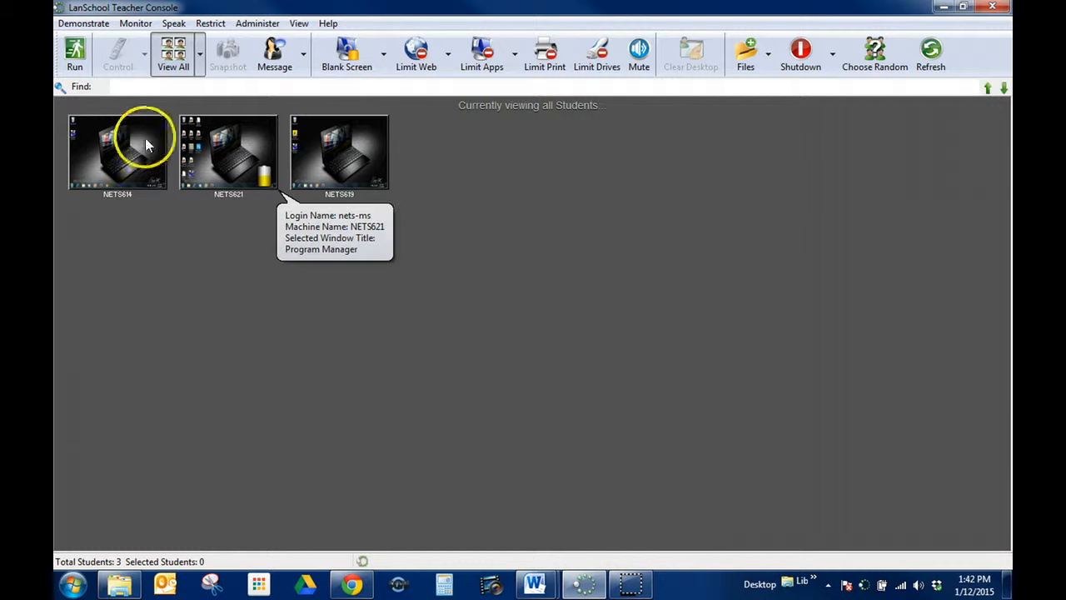
click(120, 147)
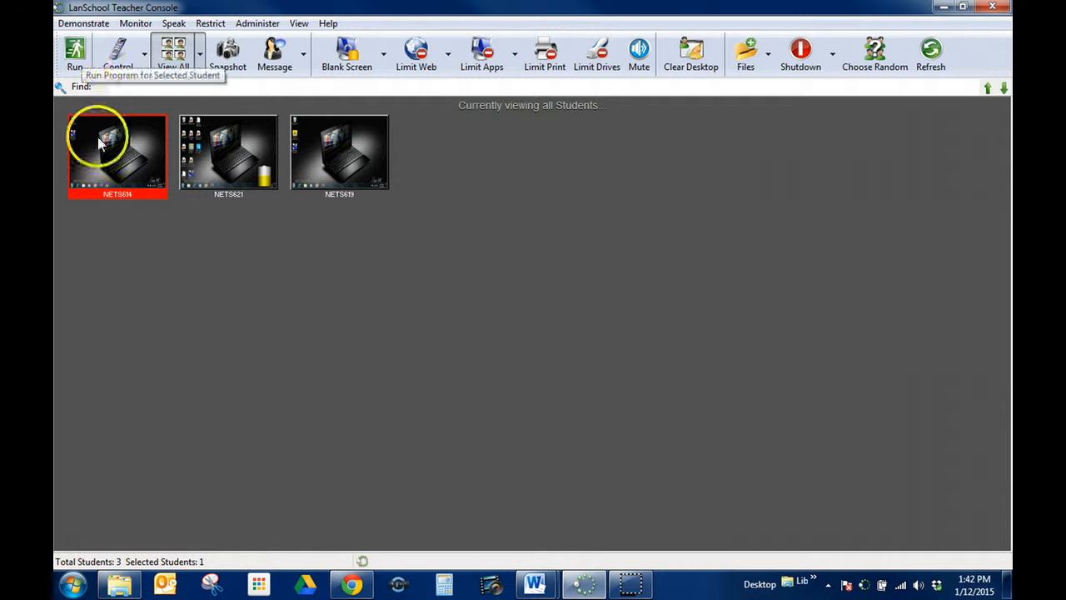
click(138, 242)
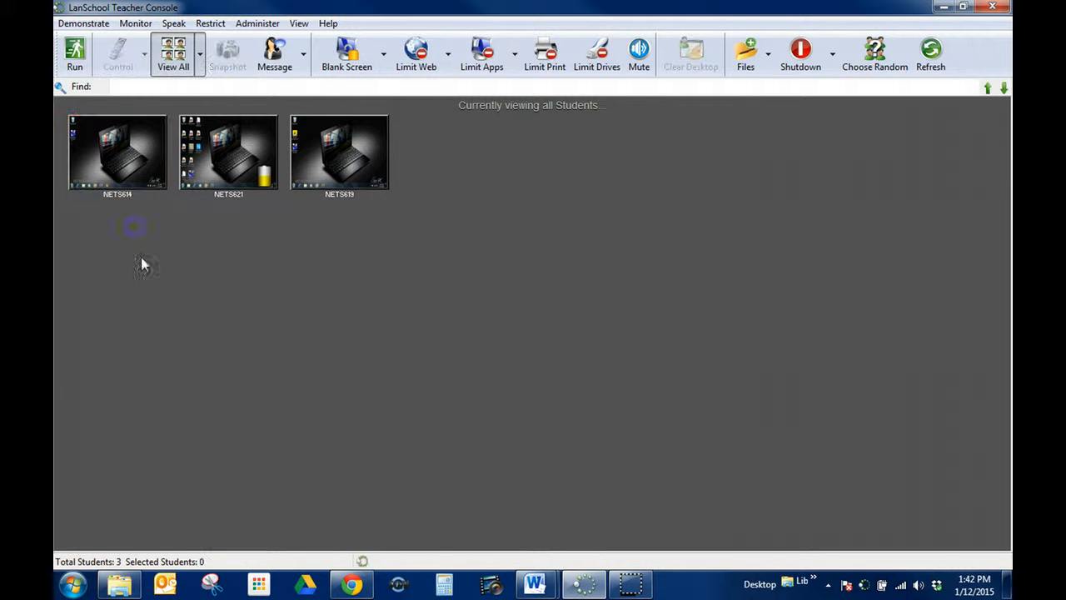
click(75, 51)
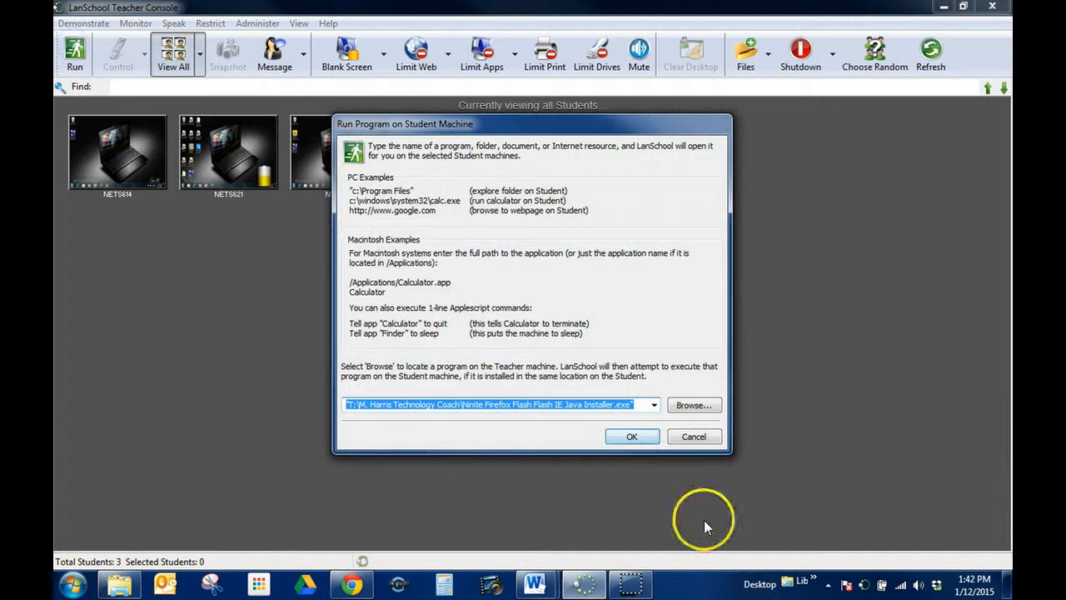
click(654, 406)
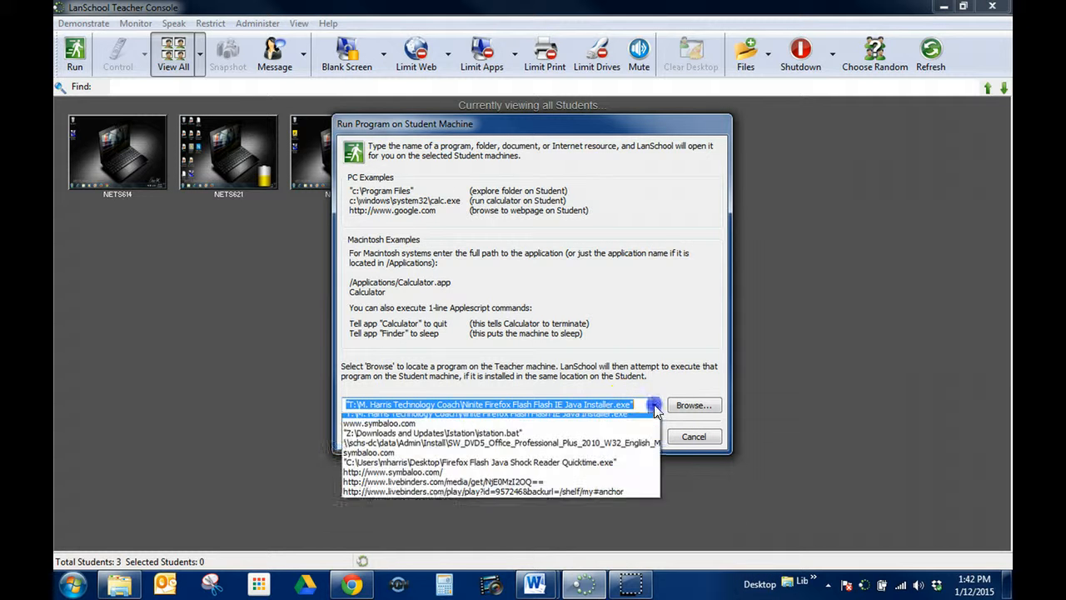
click(409, 424)
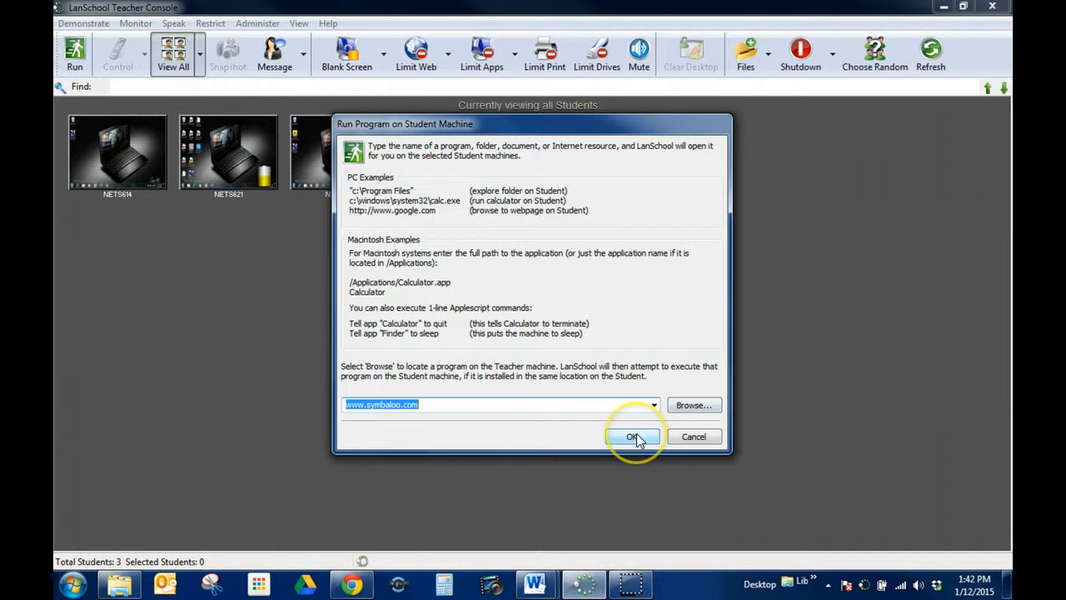
click(557, 406)
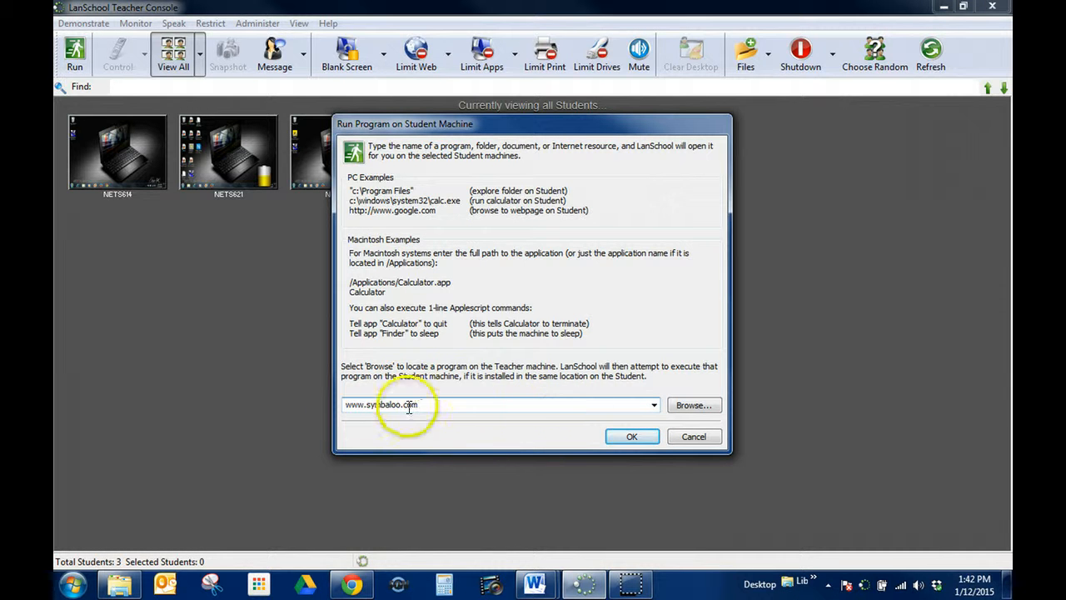
click(630, 435)
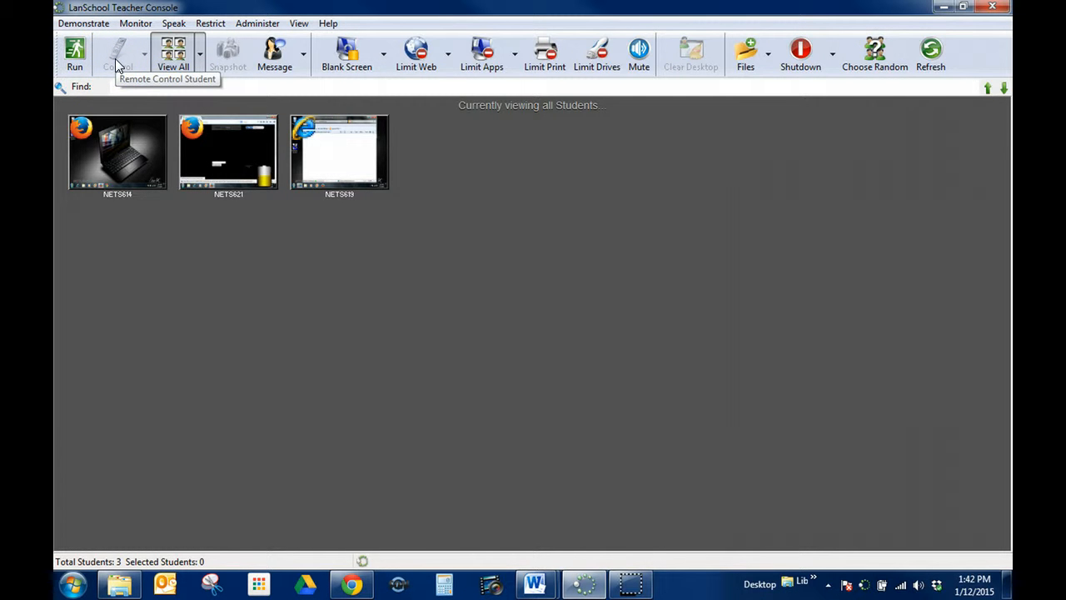
Start remote control of student machine NETS614 and open BrainPOP Jr. from its Symbaloo page
click(125, 156)
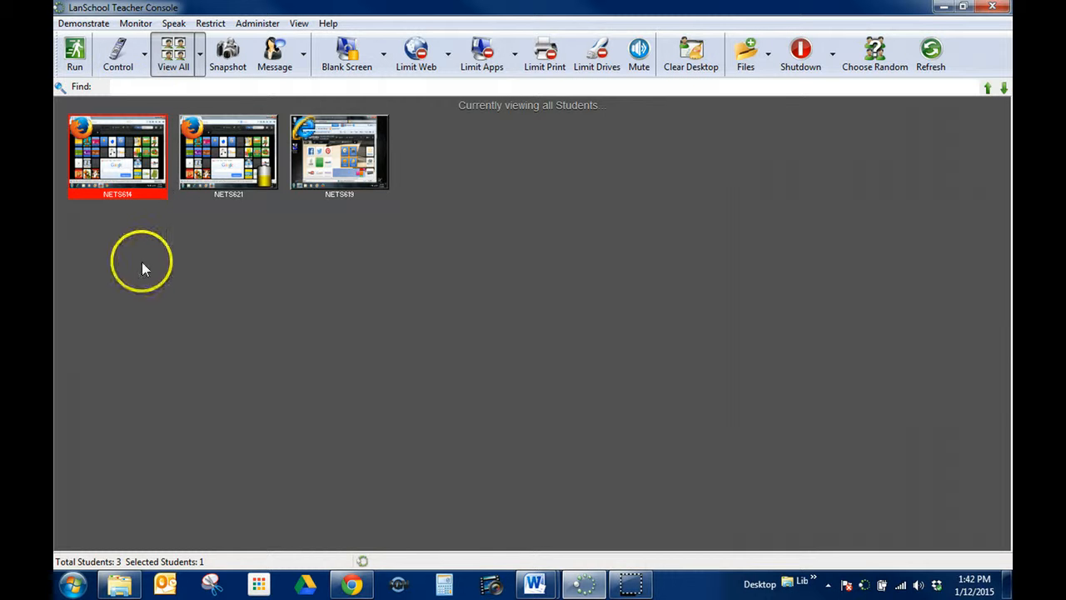
click(143, 53)
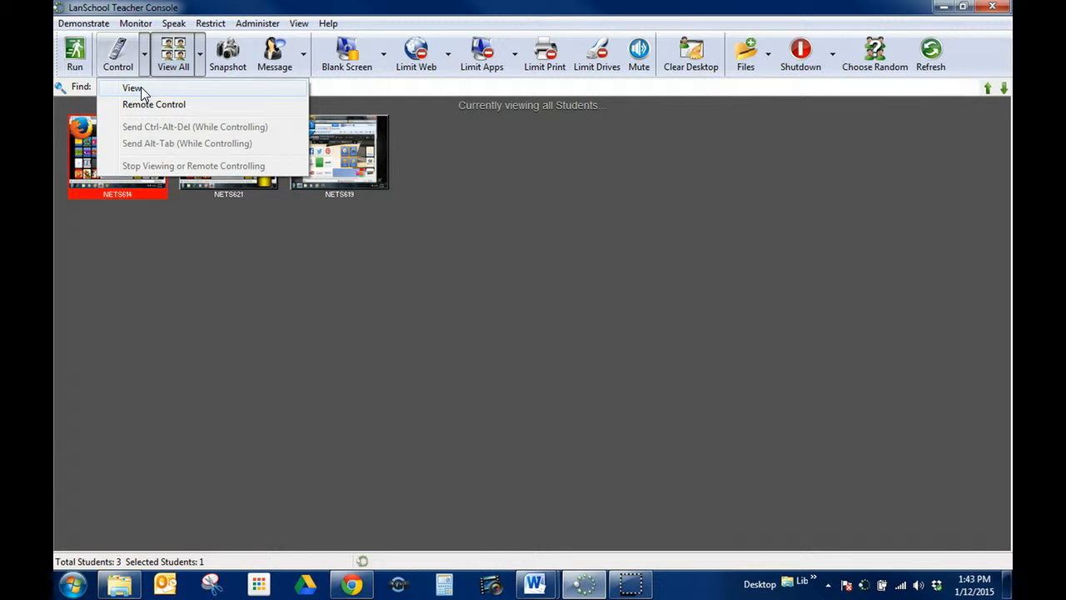
click(147, 103)
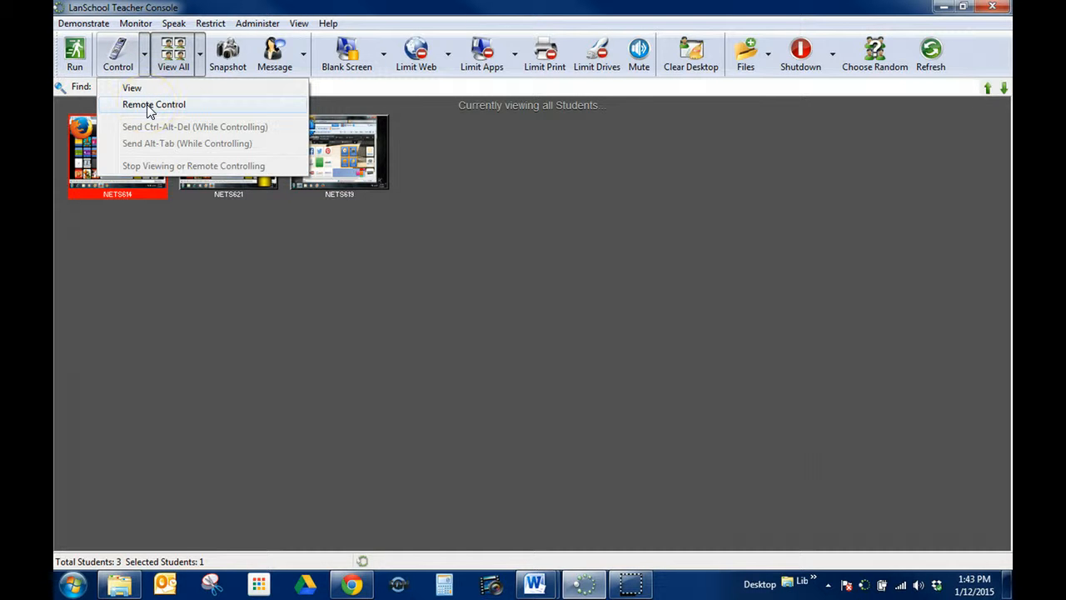
click(148, 106)
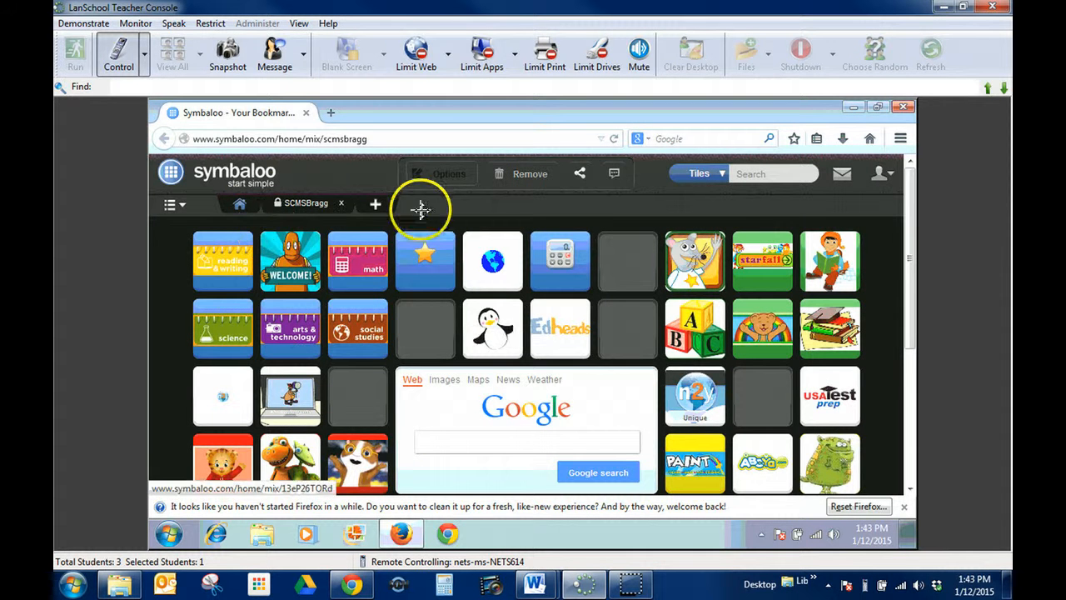
click(289, 262)
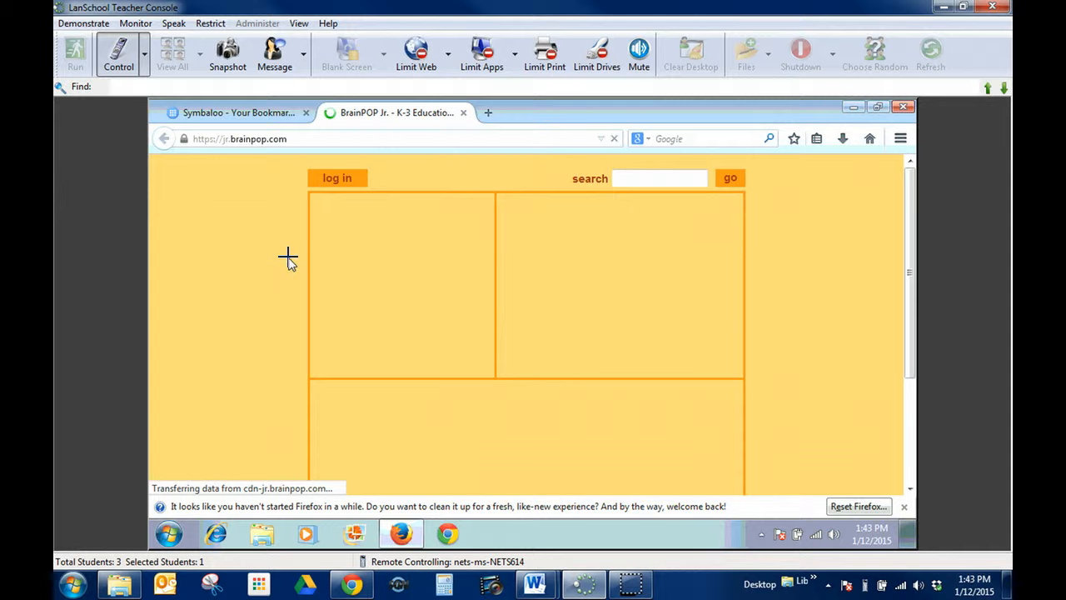
click(280, 232)
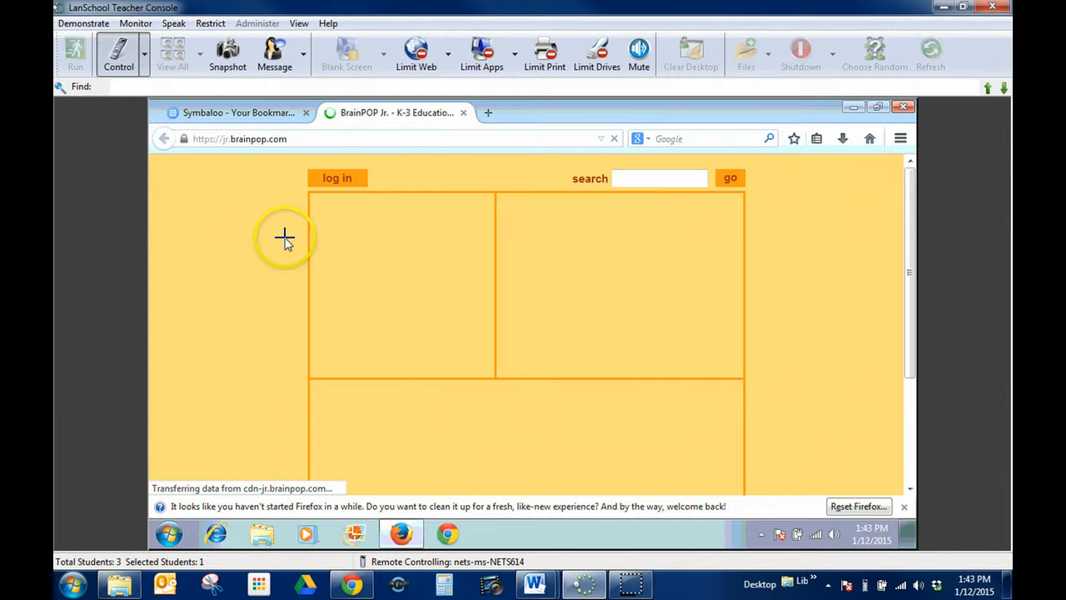
Stop remote controlling NETS614 and clear the student selection
click(146, 57)
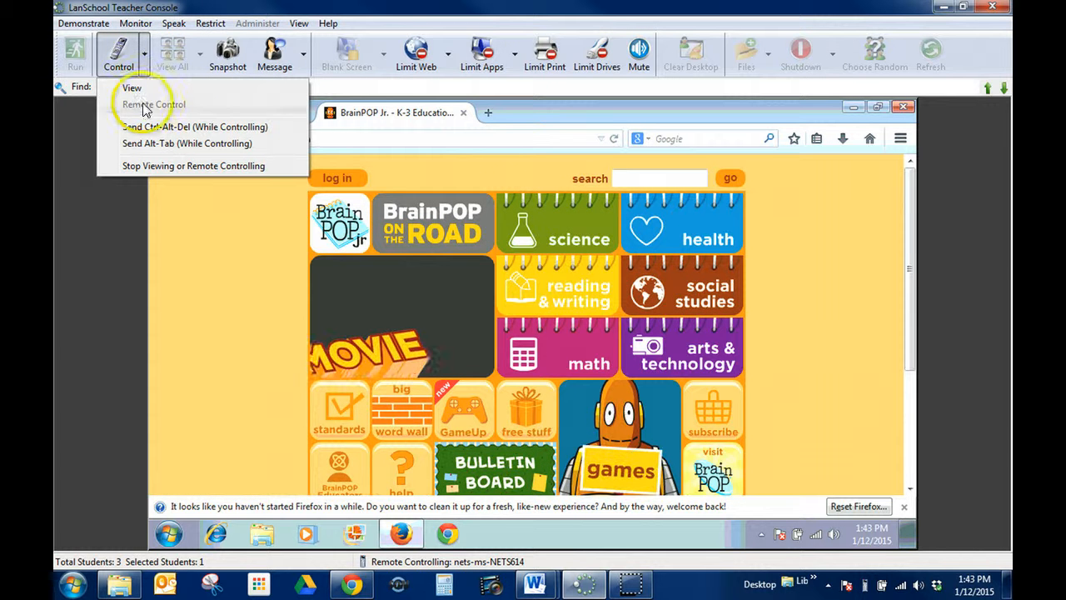
click(143, 166)
click(161, 217)
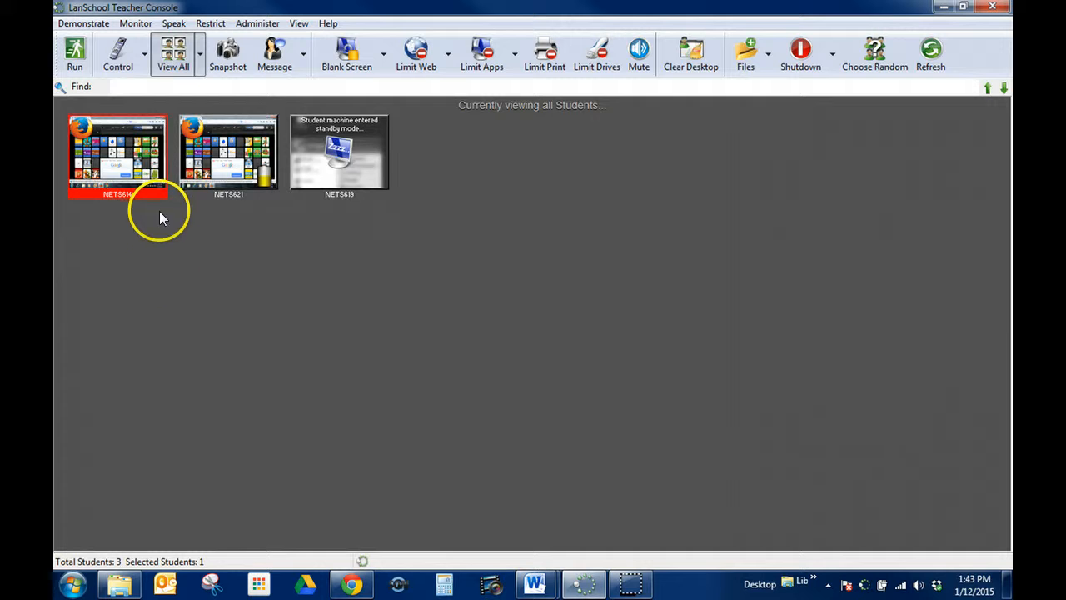
click(188, 294)
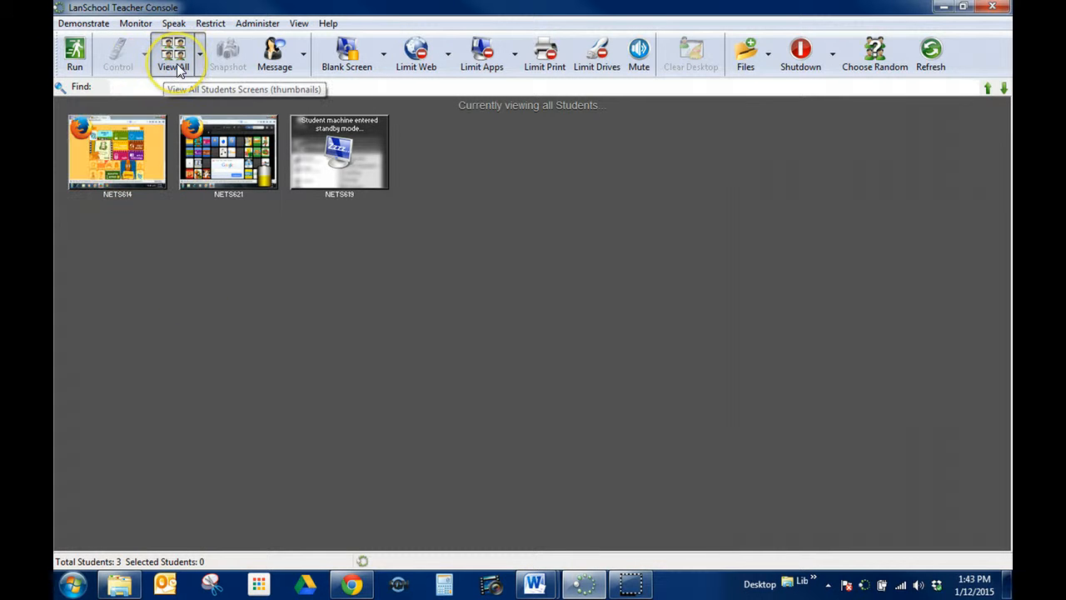
Show the students in the Details list, and return to thumbnails at the Best Fit size
click(200, 55)
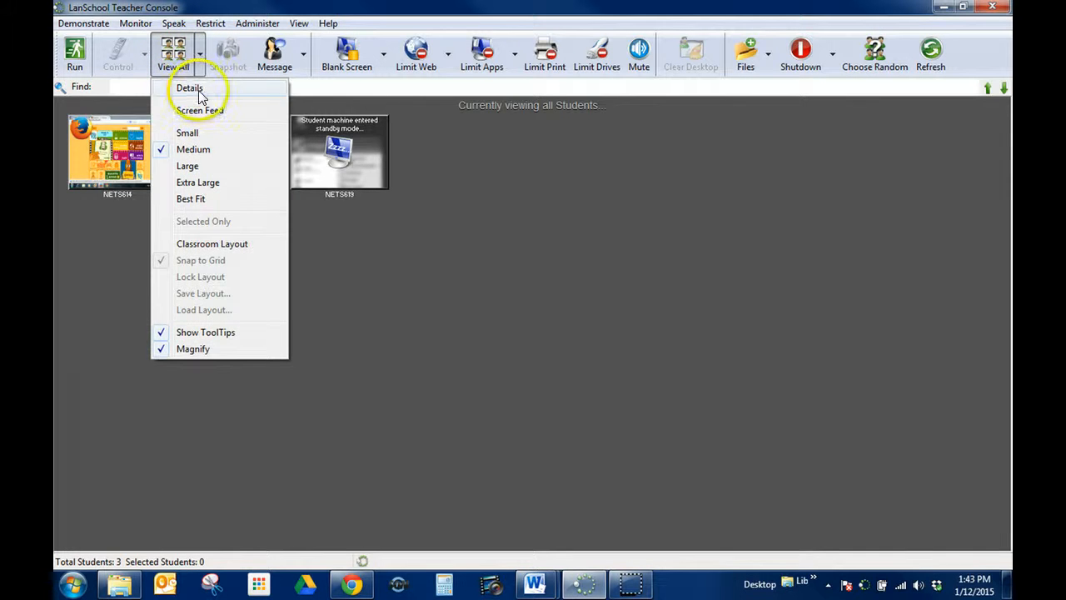
click(188, 87)
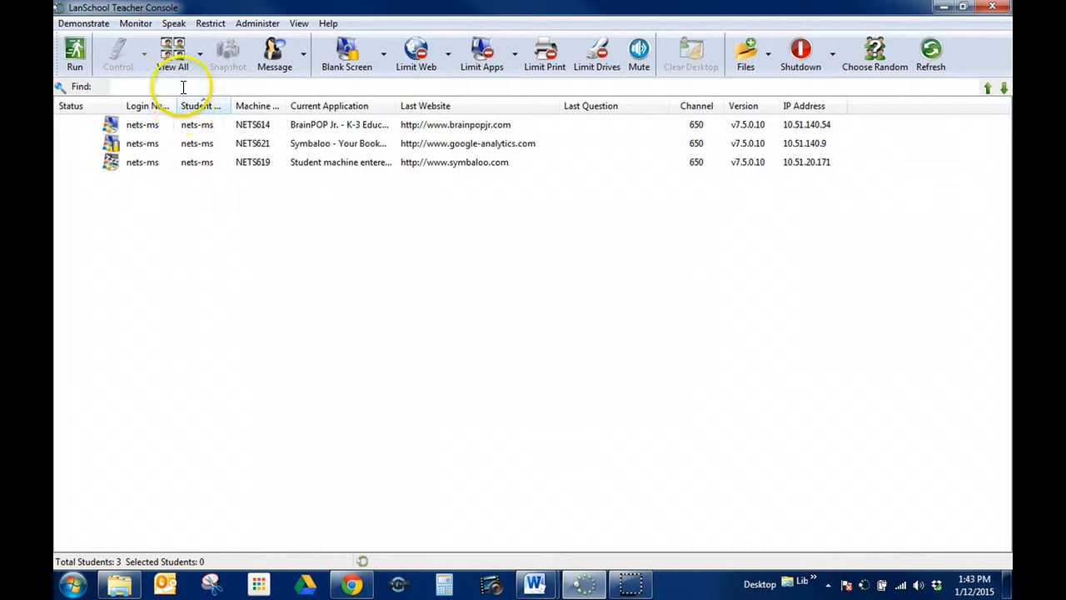
click(200, 55)
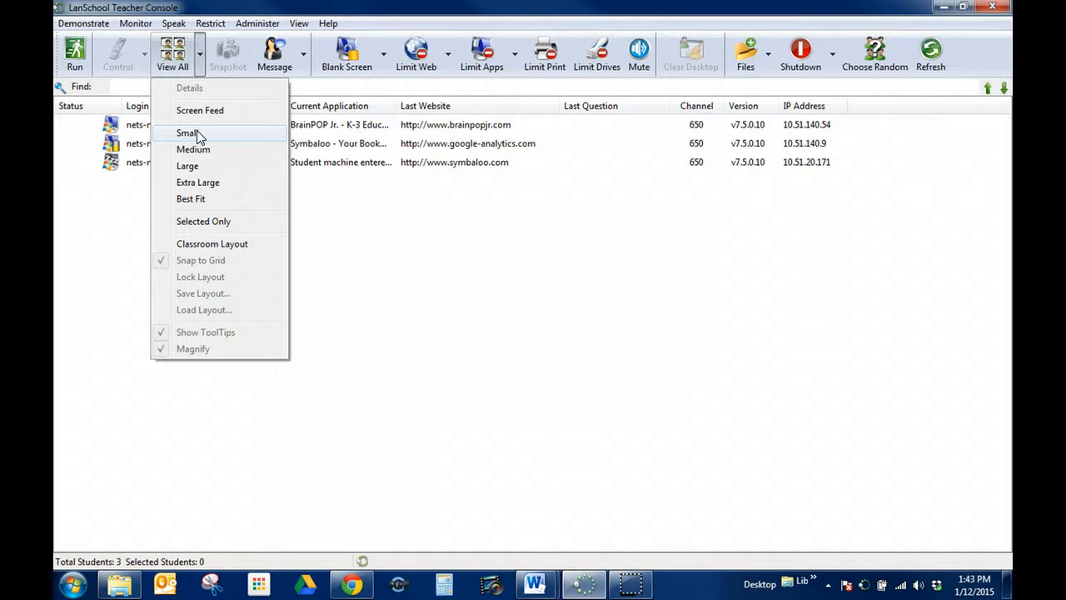
click(191, 200)
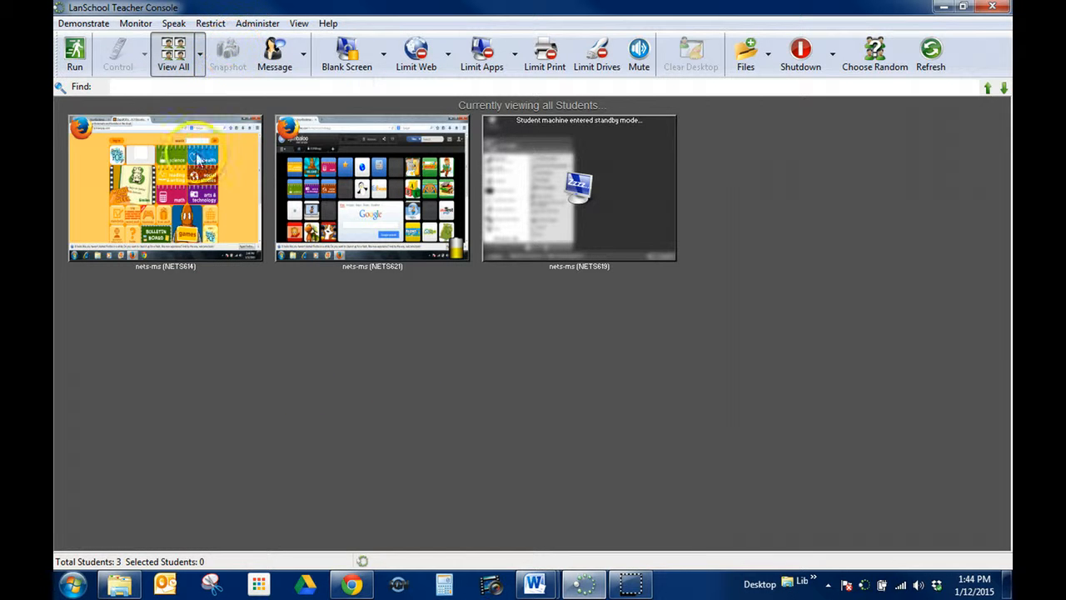
Take a snapshot of NETS614's screen, bring up the JPG save dialog, cancel the save and deselect the student
click(182, 193)
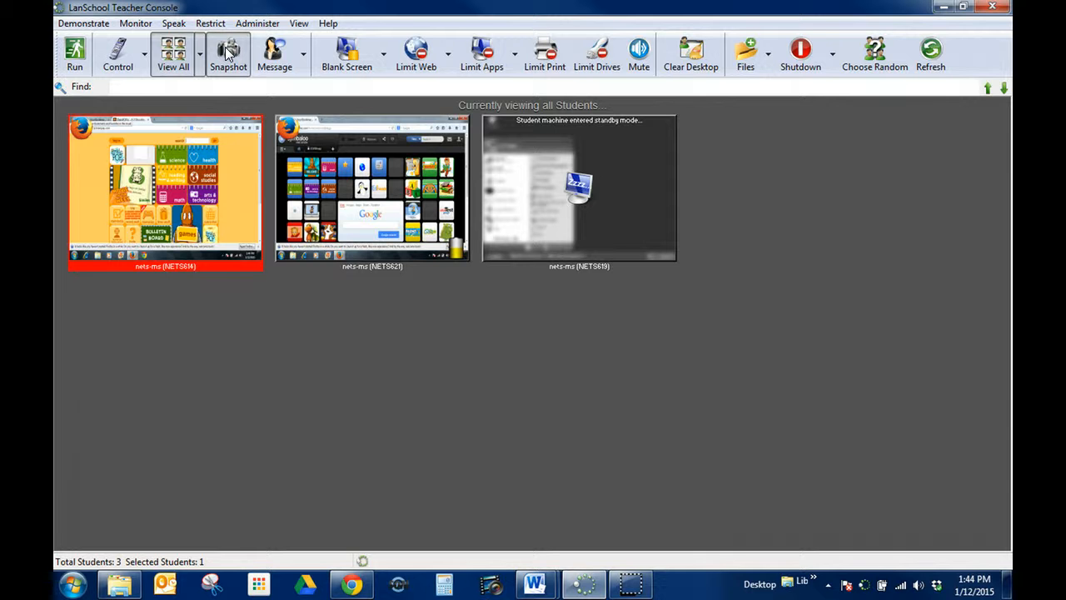
click(383, 356)
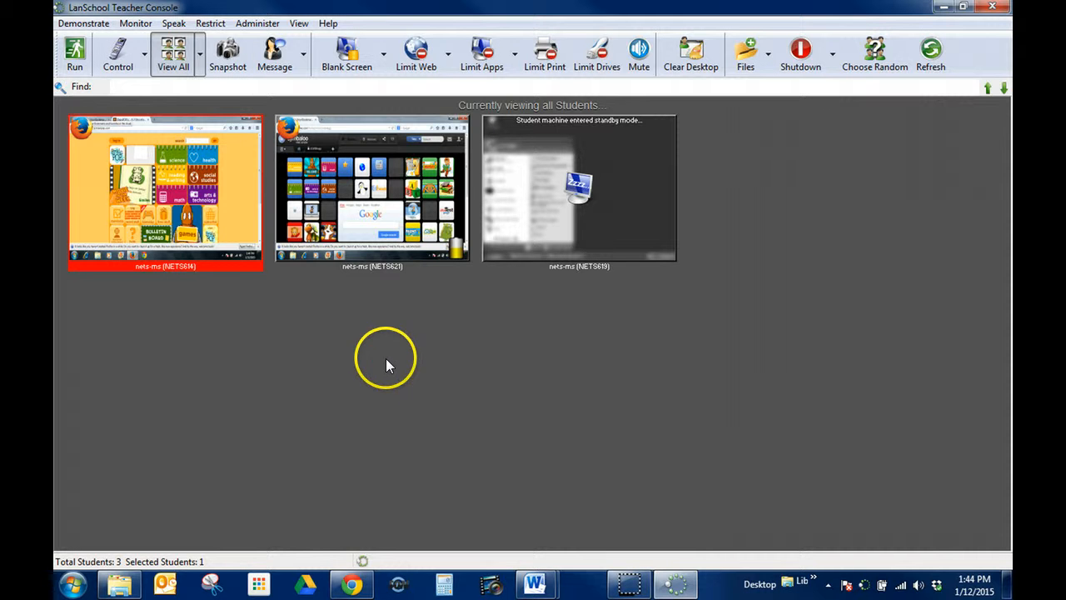
click(442, 367)
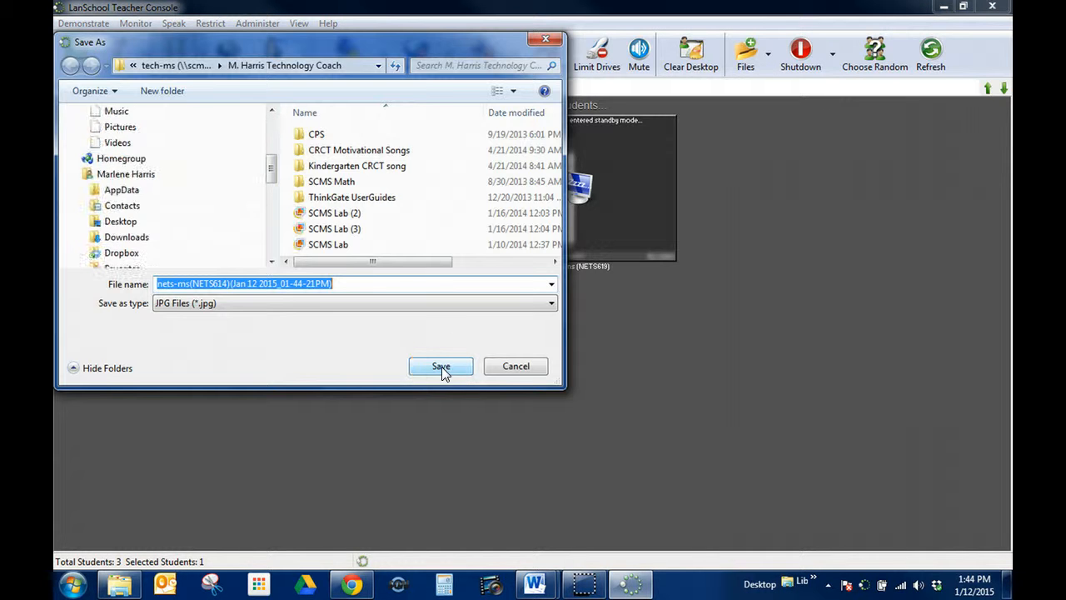
click(366, 356)
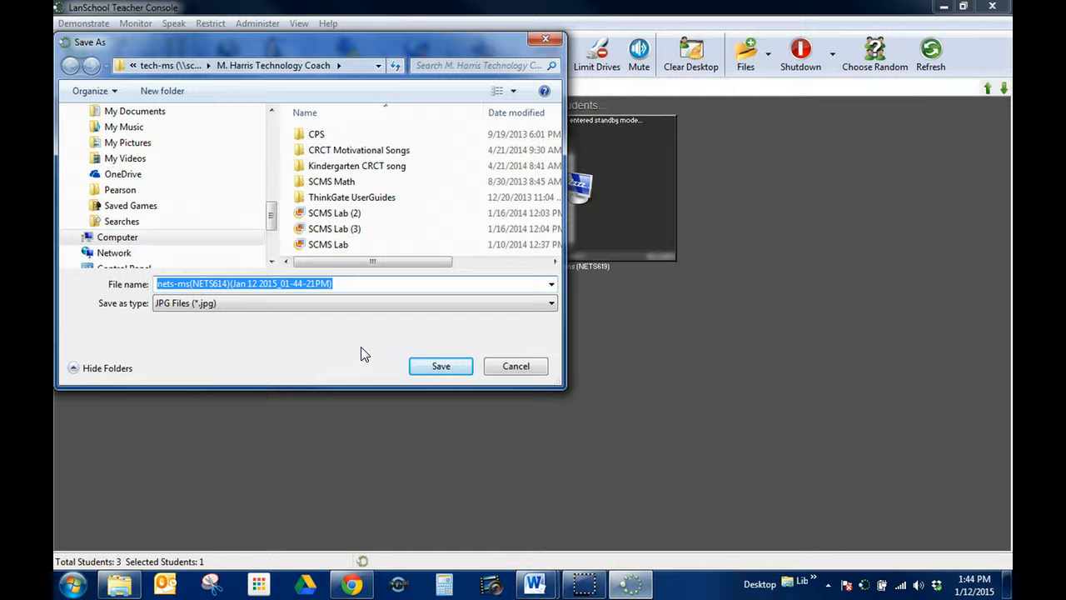
mouse_move(364, 355)
mouse_down()
mouse_move(319, 356)
mouse_move(331, 335)
mouse_move(327, 348)
mouse_up()
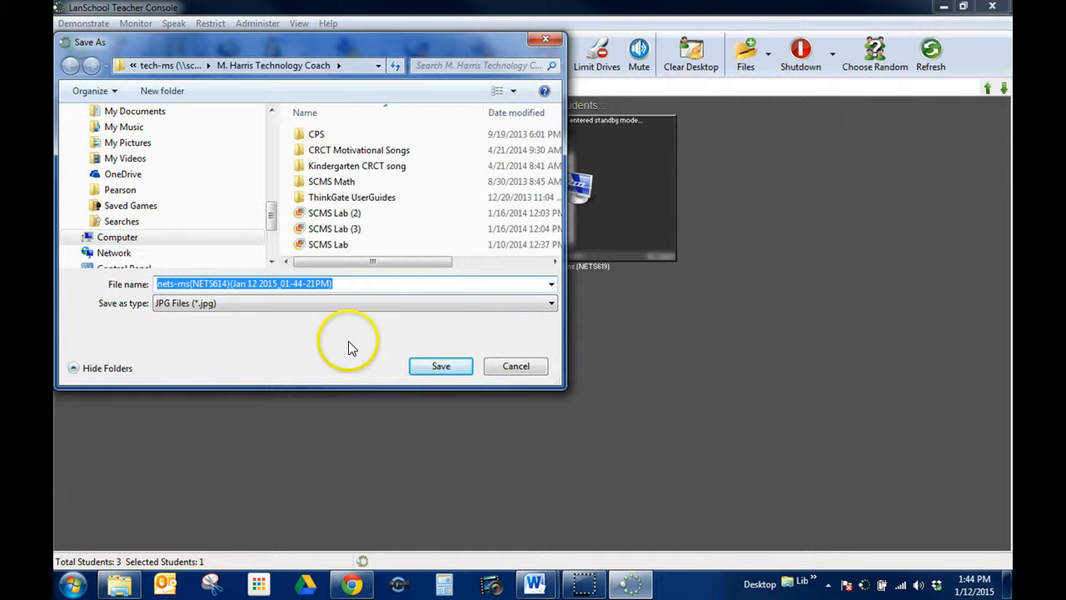
click(513, 370)
click(415, 367)
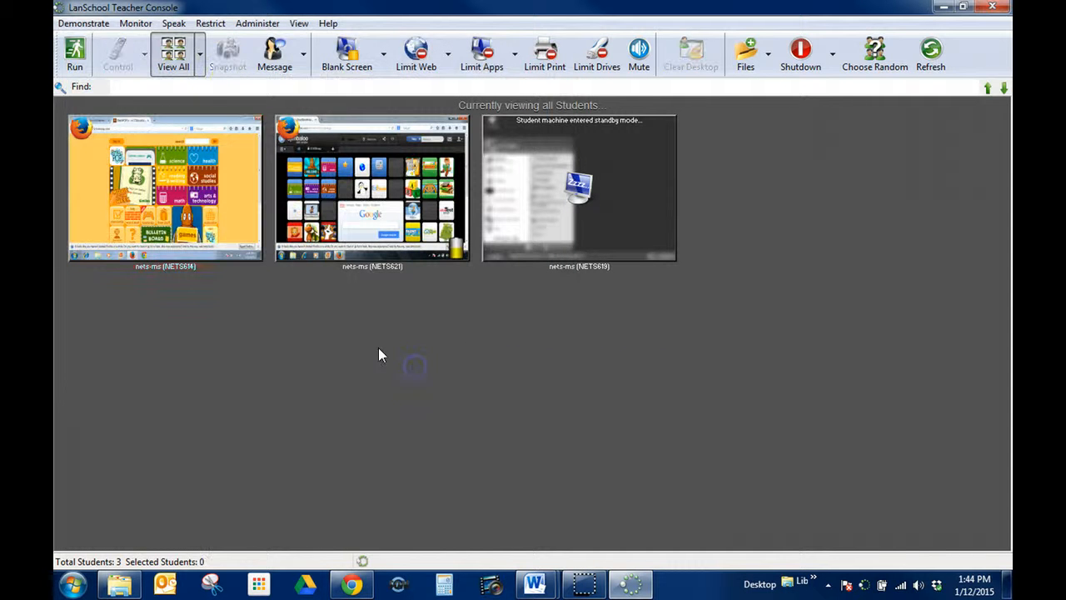
click(305, 61)
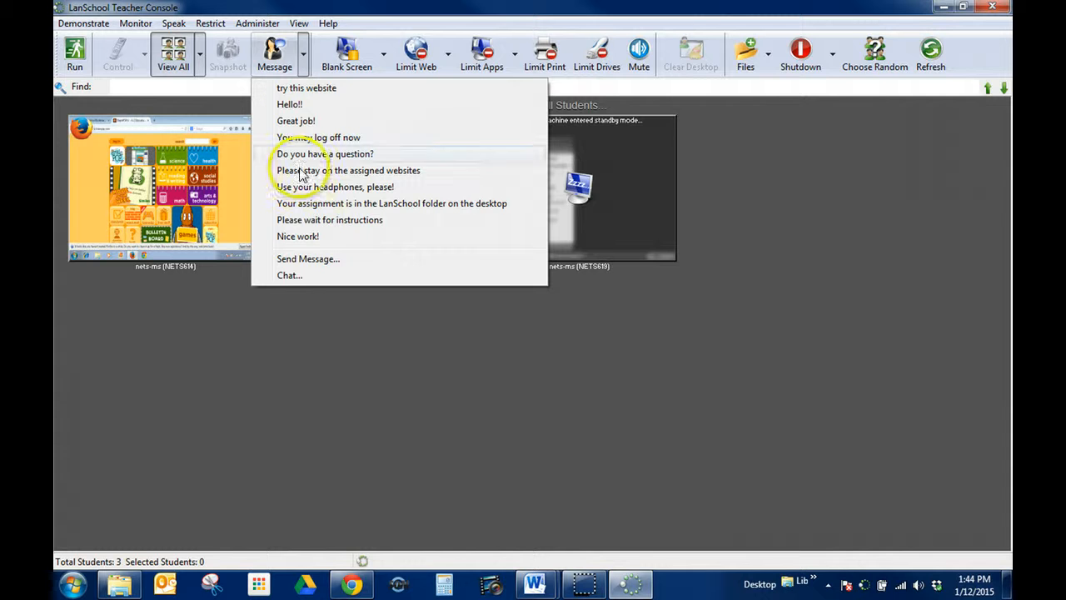
click(297, 64)
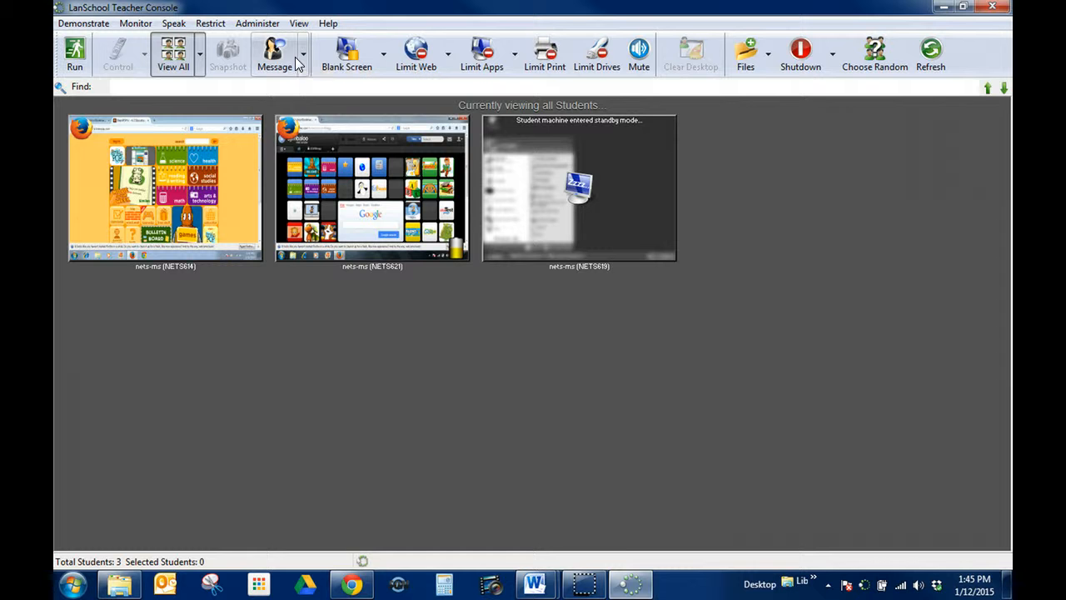
mouse_move(225, 176)
click(183, 199)
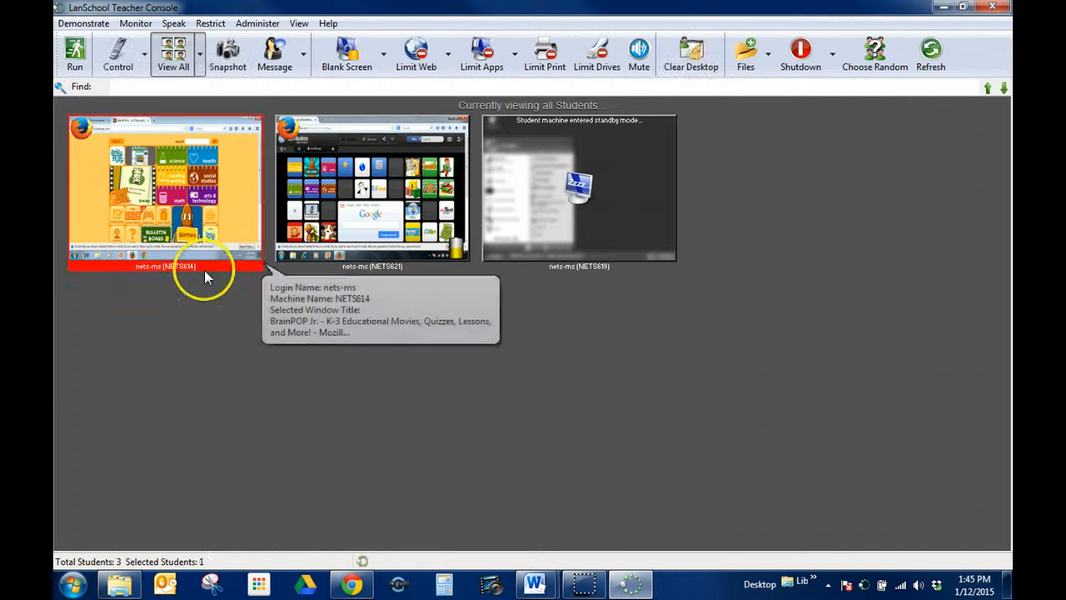
click(195, 318)
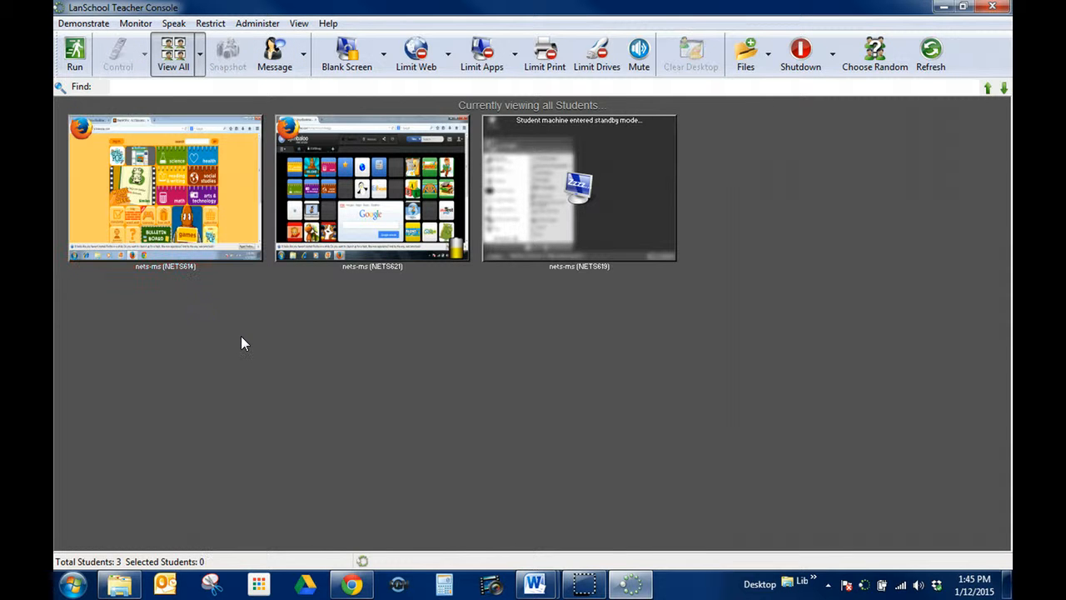
Blank all student screens, bring up the blank screen message configuration and cancel it without changes
click(350, 53)
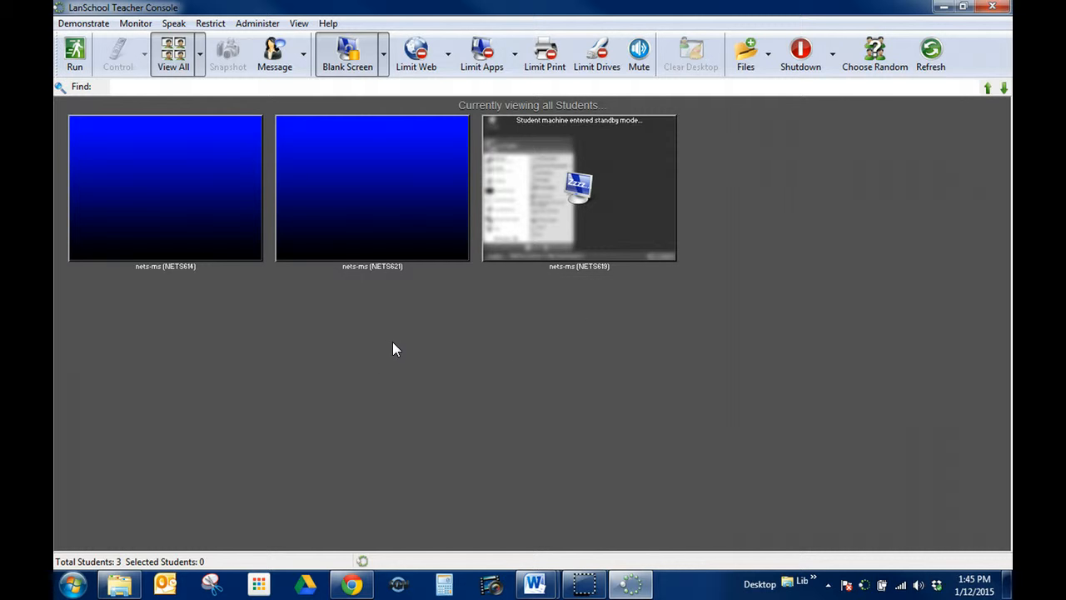
click(384, 55)
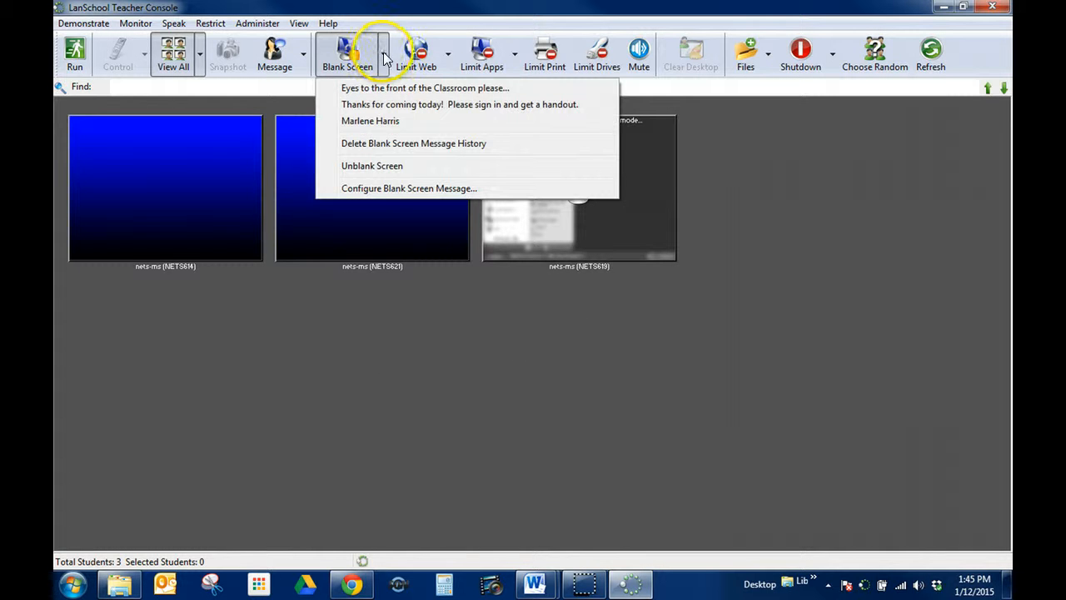
click(383, 190)
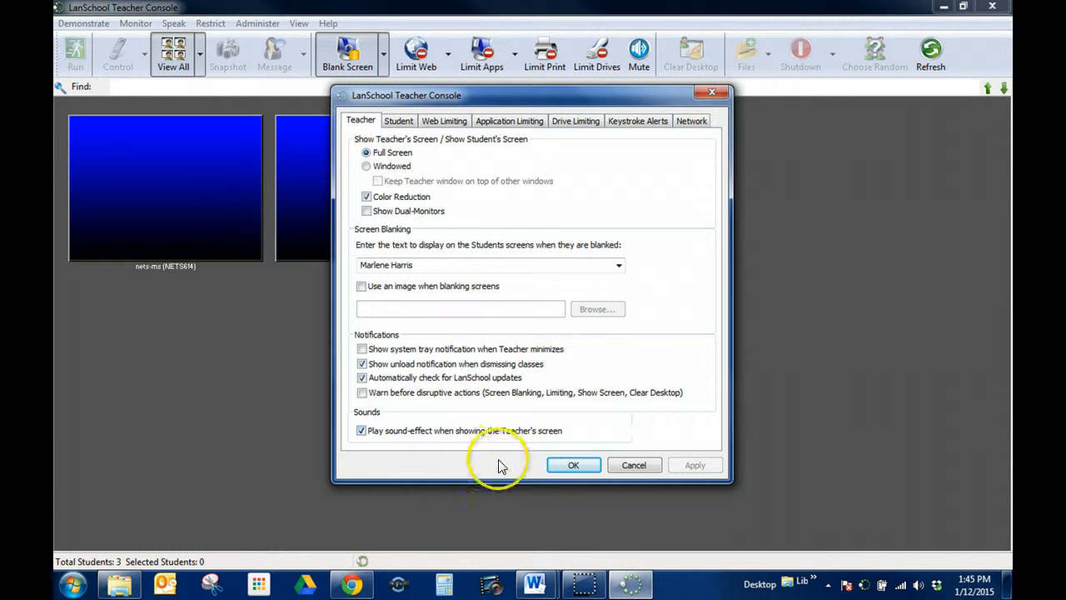
click(627, 466)
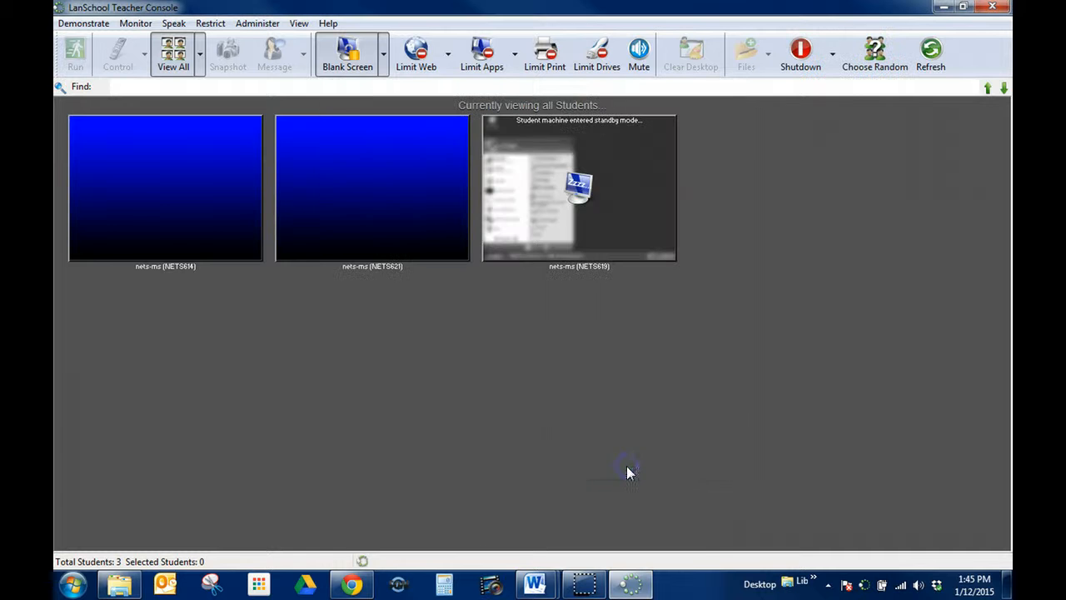
Check the screen blanking options and unblank all student screens
mouse_move(364, 150)
click(382, 53)
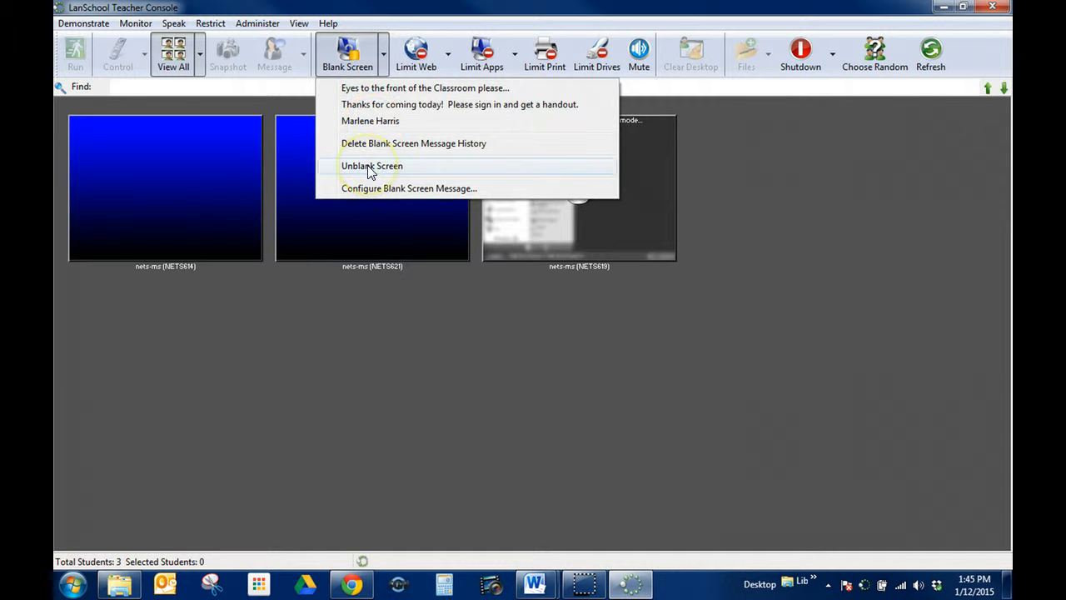
click(350, 52)
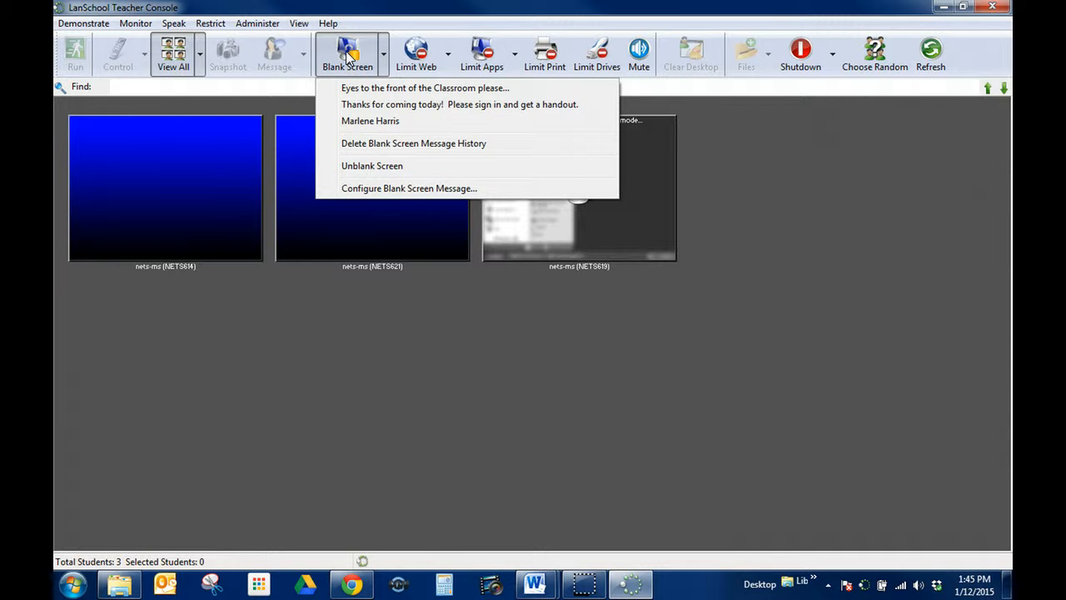
click(368, 301)
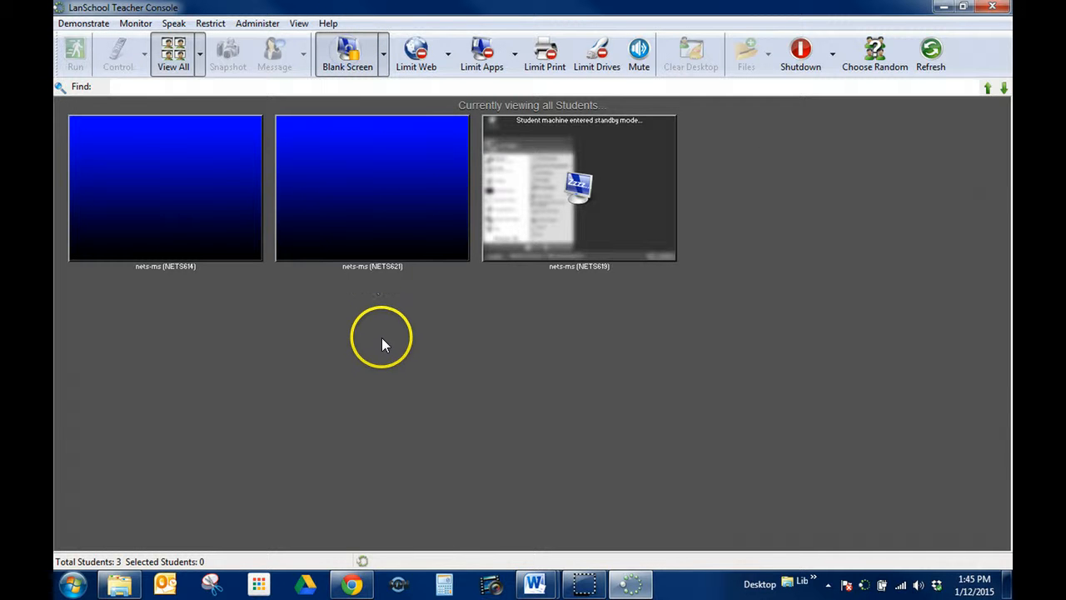
click(346, 50)
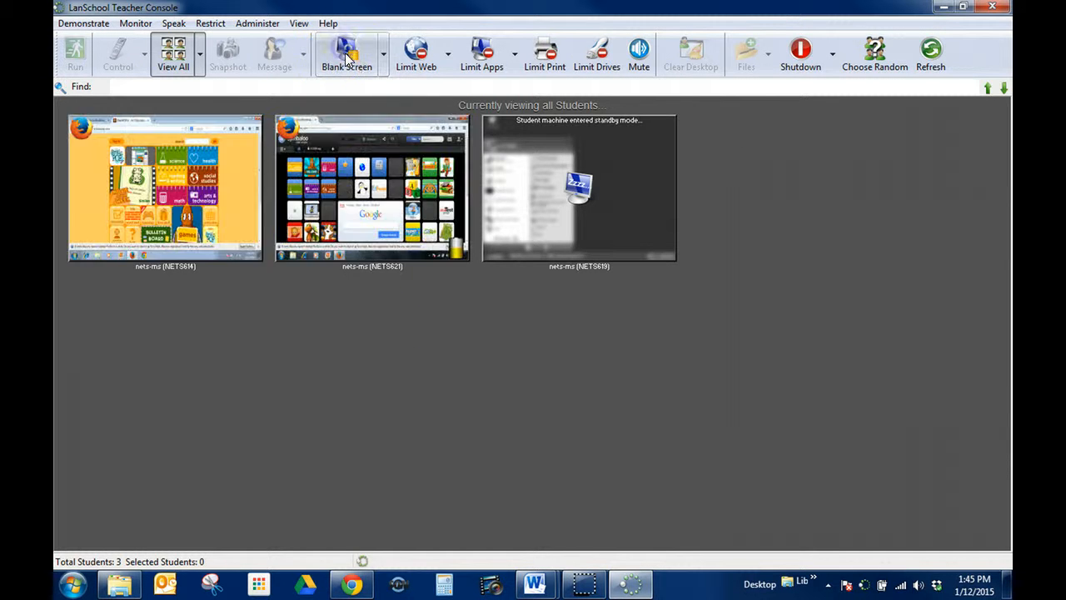
Open the web limiting configuration, choose to block the following web sites, place the cursor in the blocked list and cancel the settings
click(447, 58)
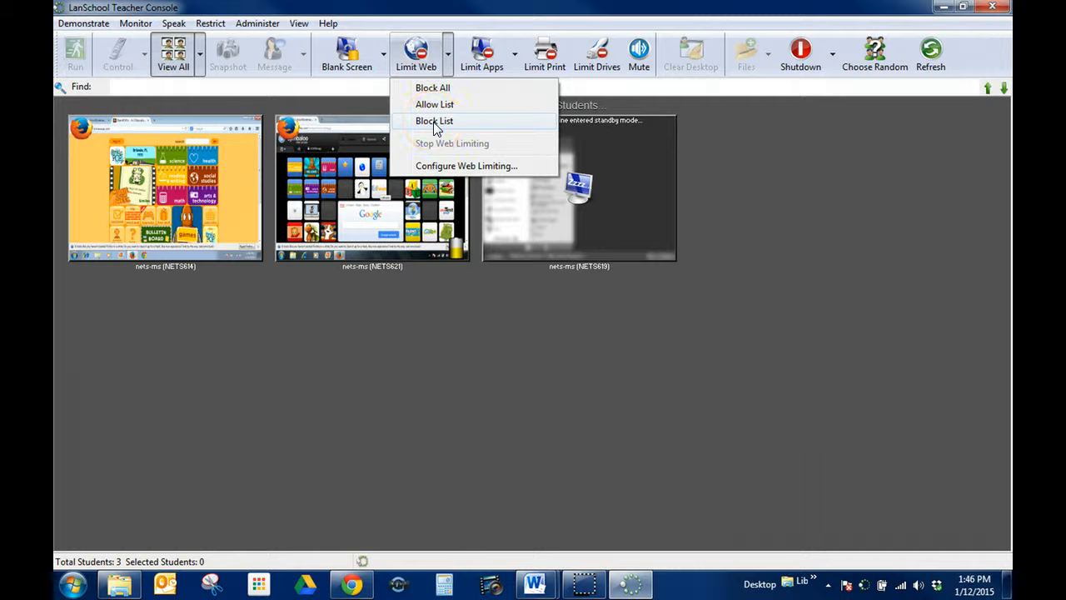
click(469, 167)
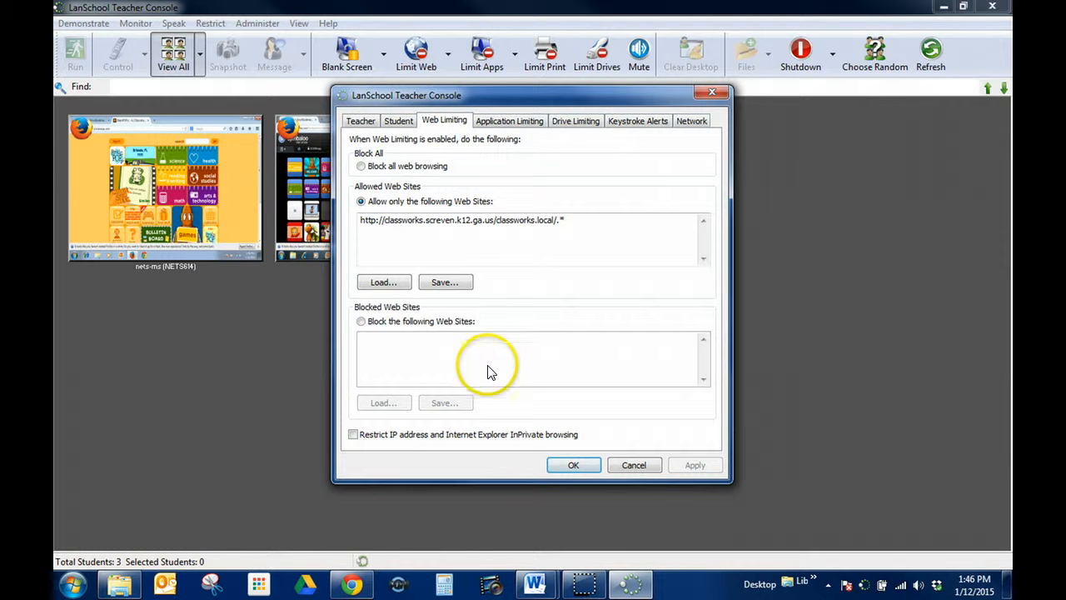
click(362, 322)
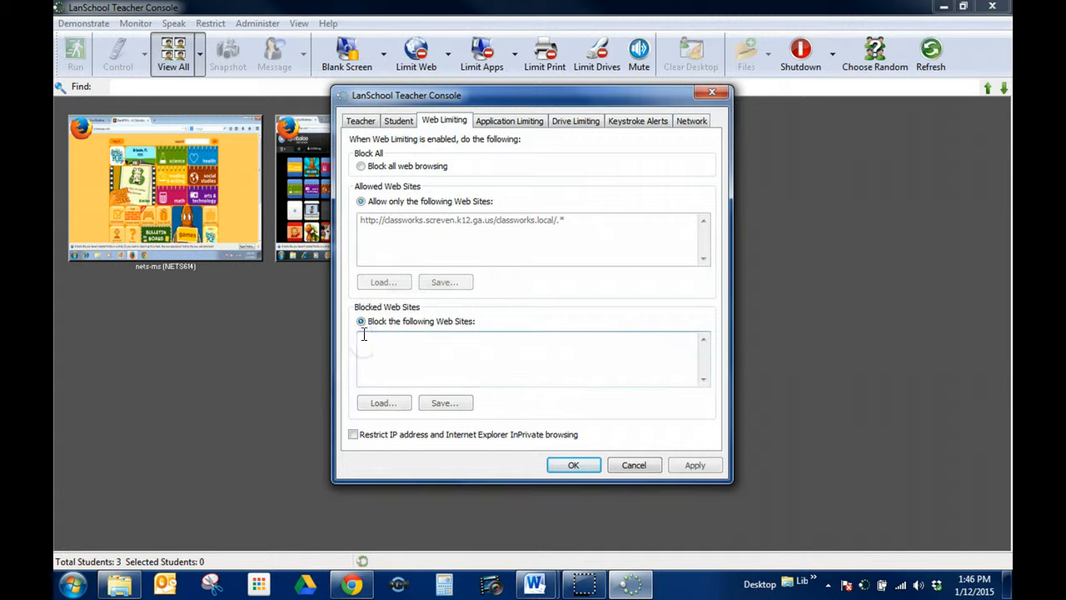
click(375, 351)
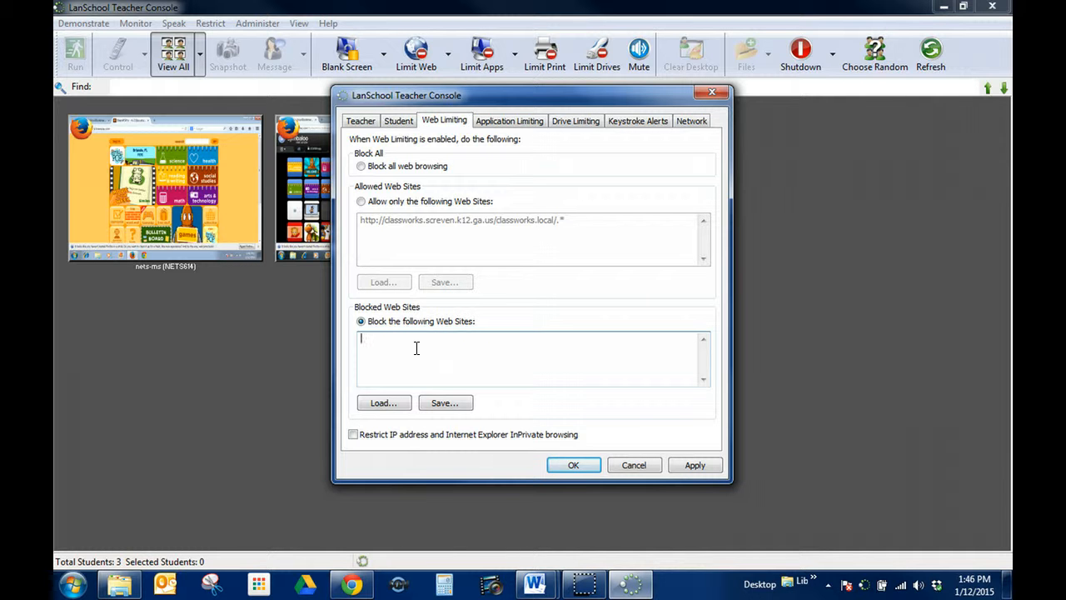
click(395, 240)
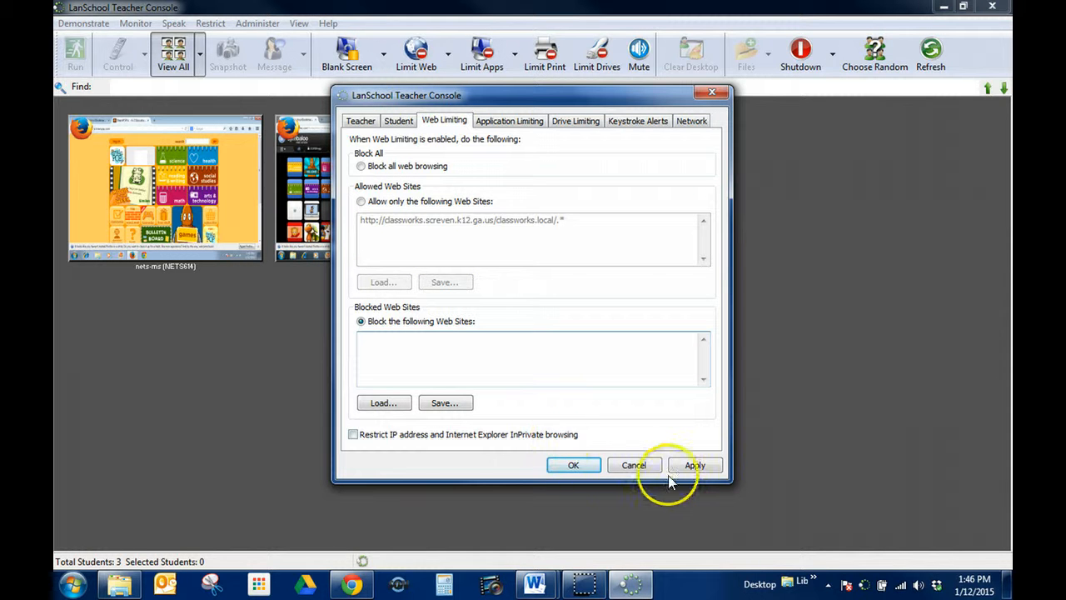
click(630, 463)
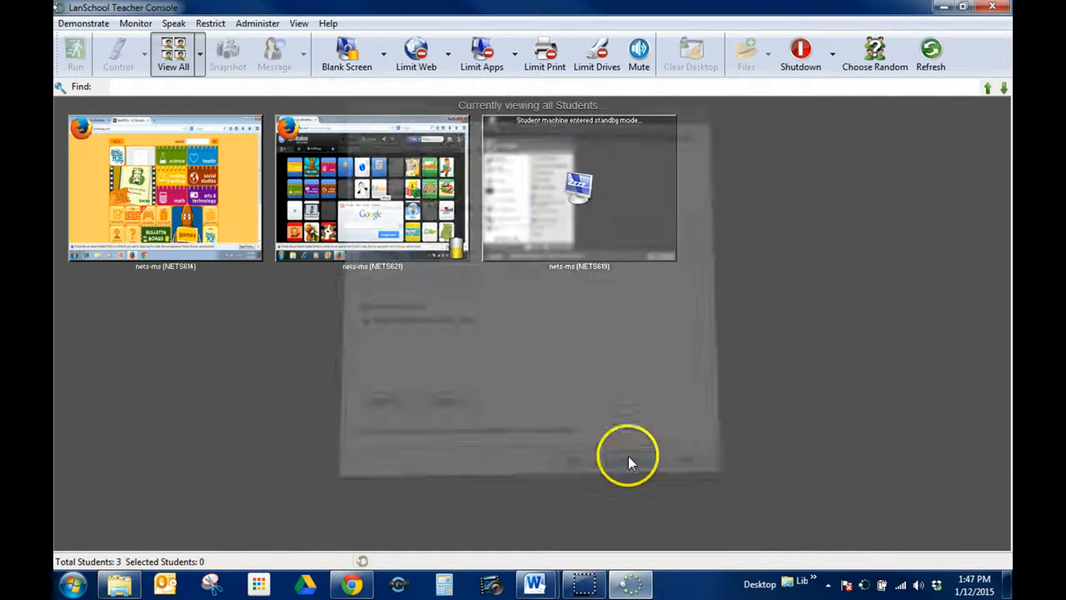
Check the application limiting options without choosing one, restrict printing for all students and try limiting their drives
click(516, 57)
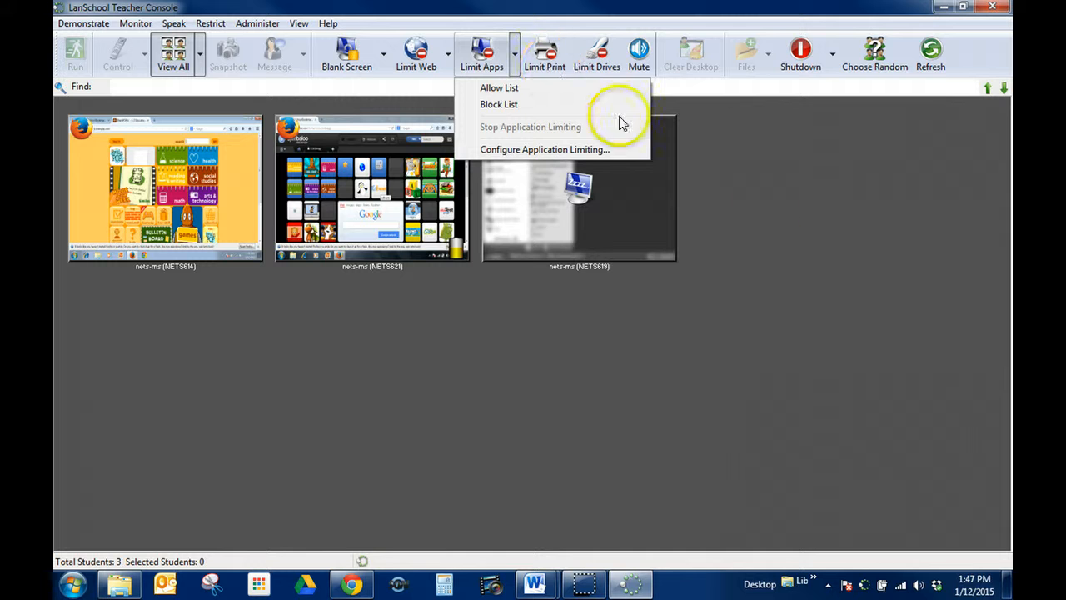
click(714, 150)
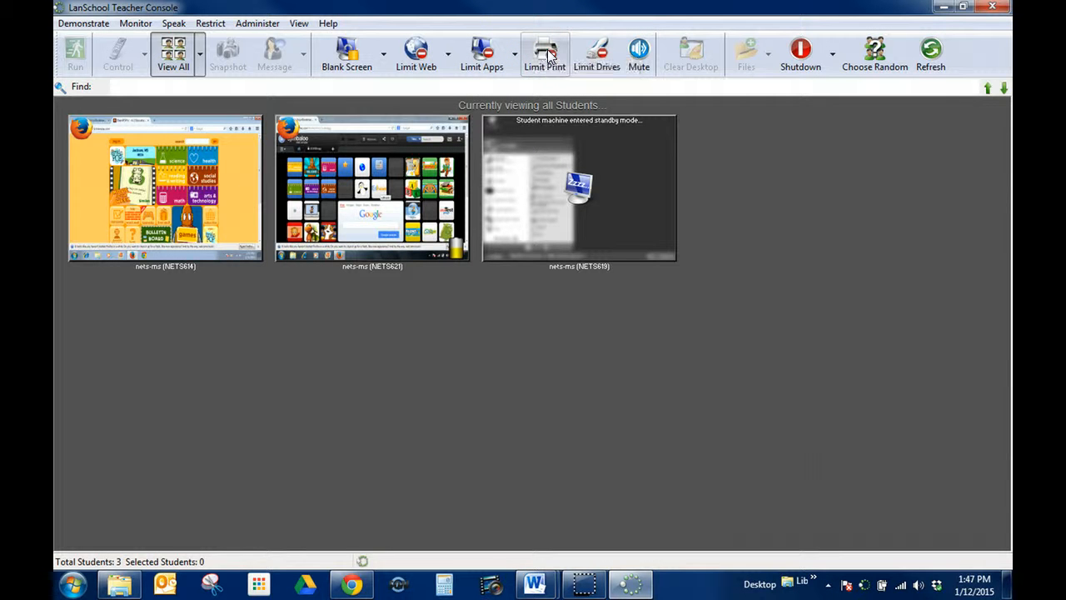
click(549, 56)
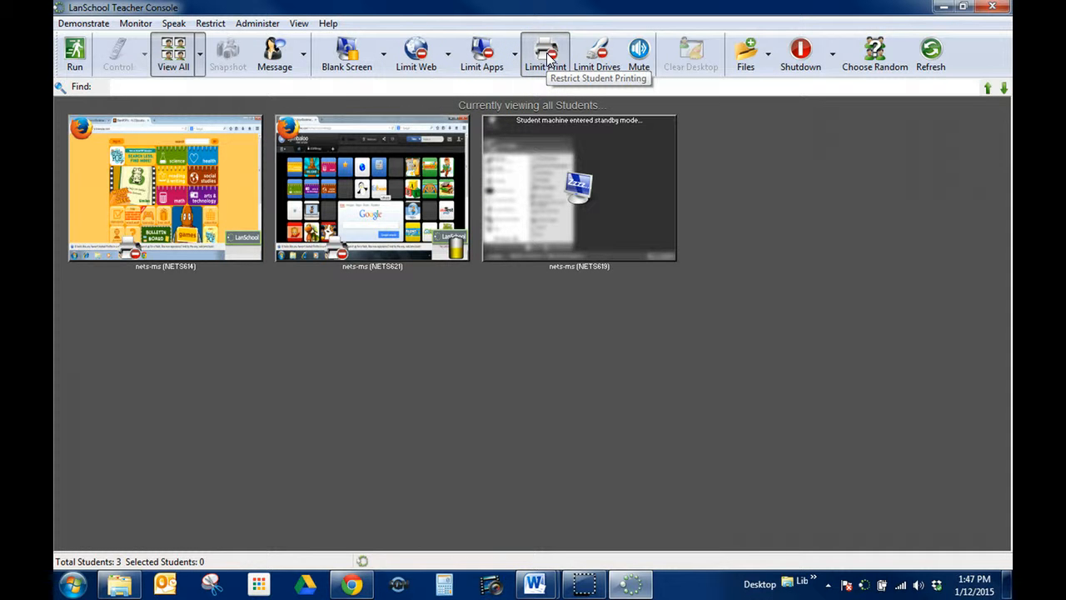
click(599, 63)
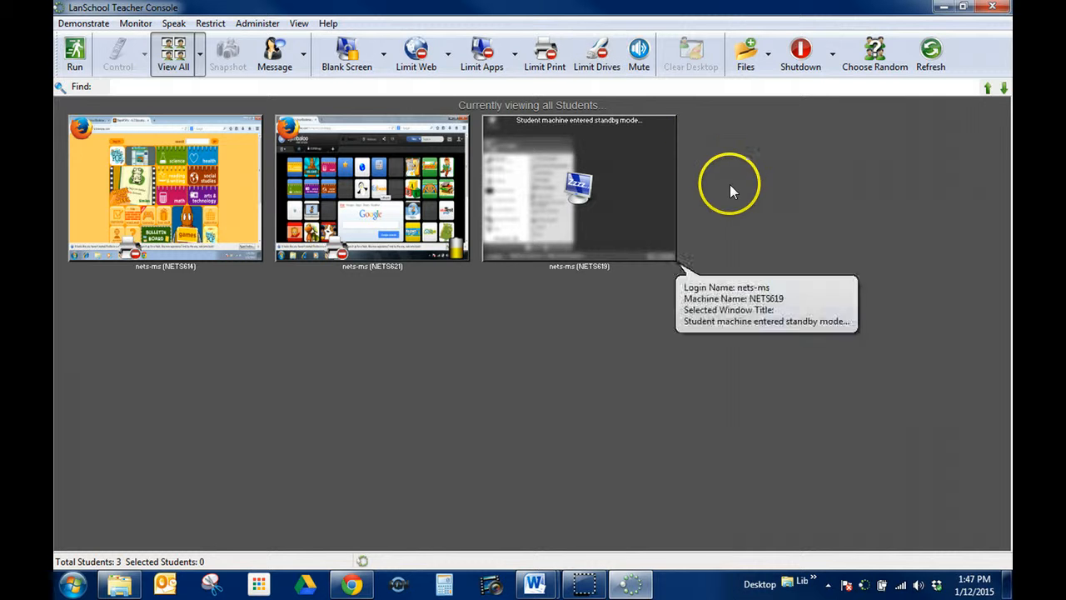
Mute and unmute the sound for all students, and do the same for NETS614 alone
click(640, 52)
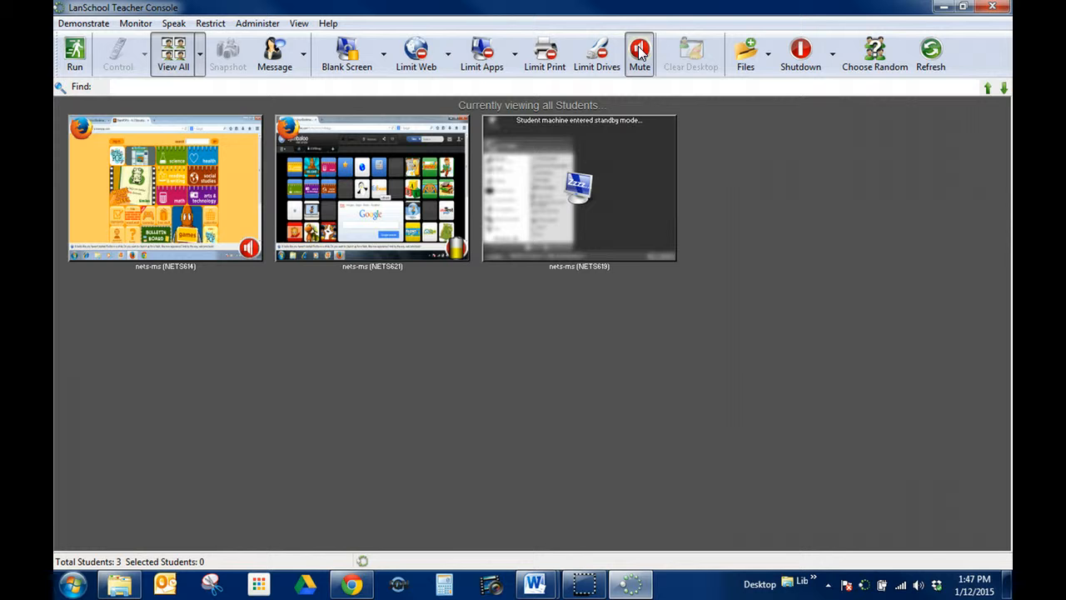
click(238, 205)
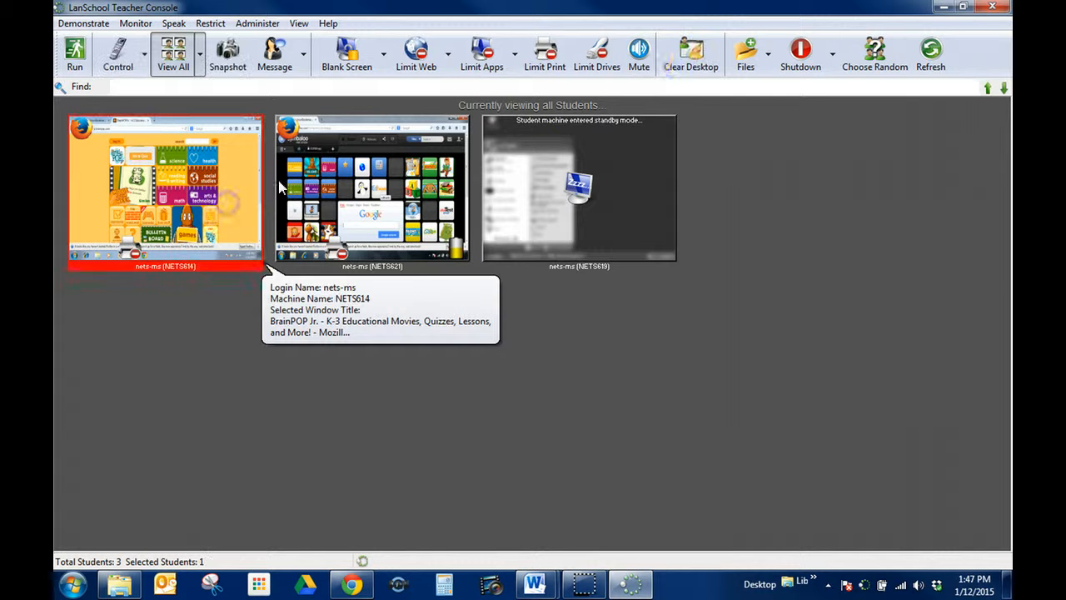
click(638, 46)
click(338, 348)
click(657, 56)
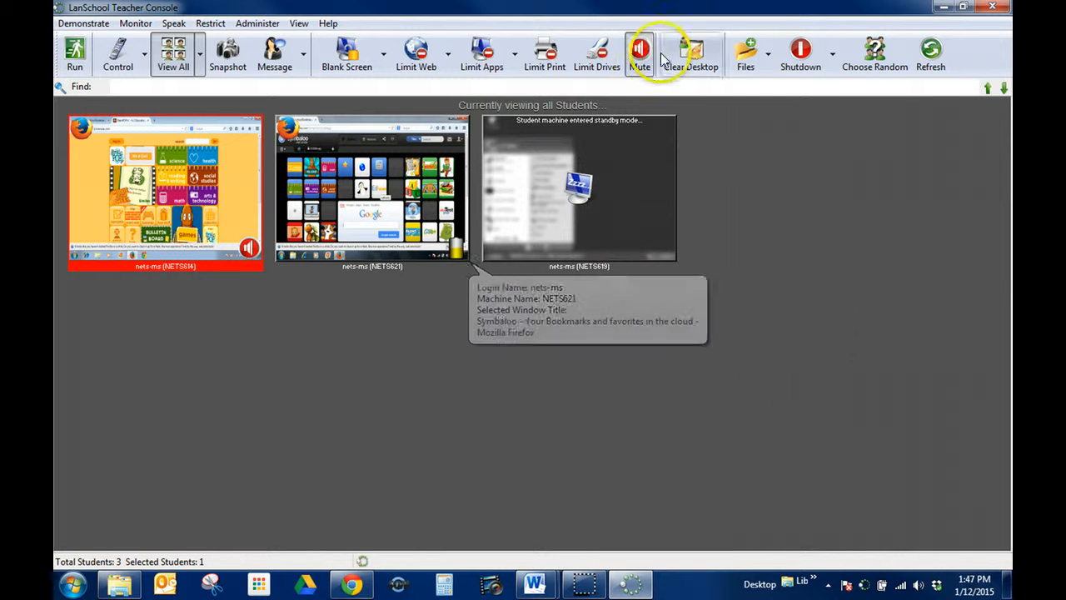
click(641, 47)
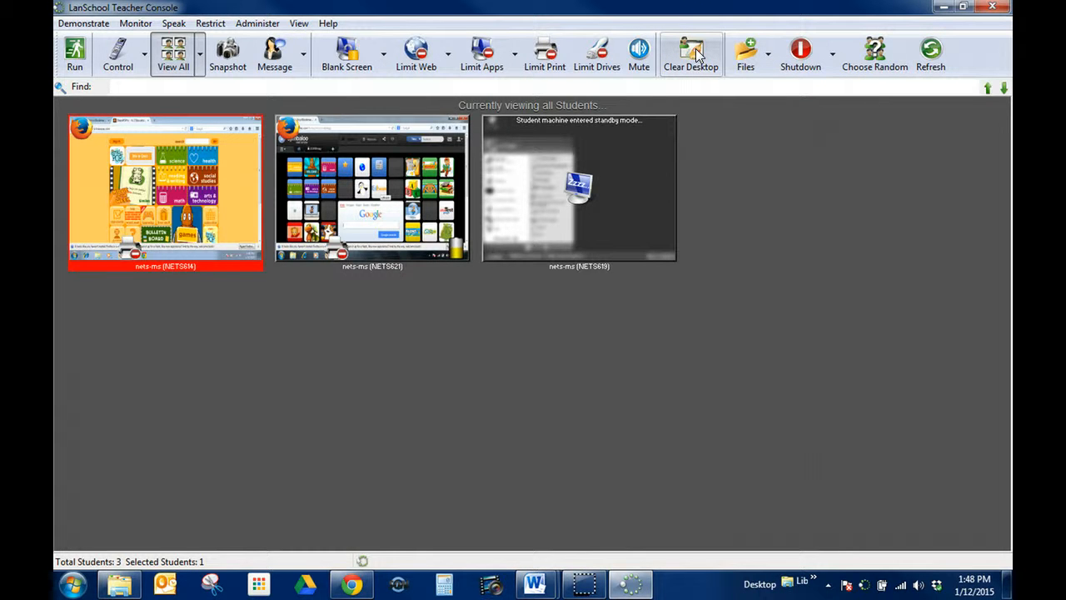
Set up sending files to NETS614 with the special folder Student Desktop (%My Desktop%\LanSchool Files) as the destination
click(747, 53)
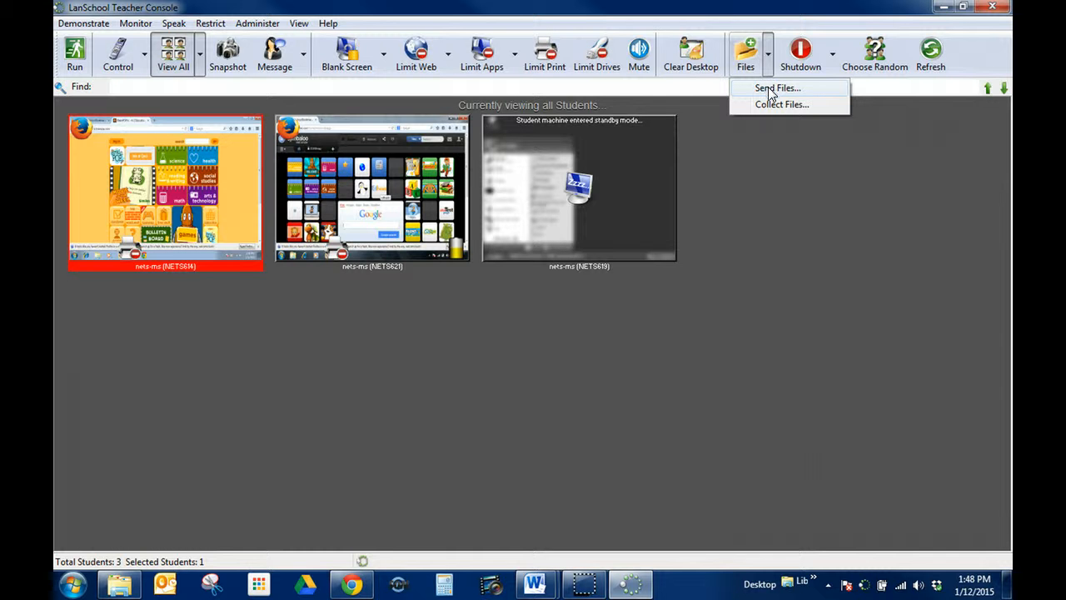
click(771, 89)
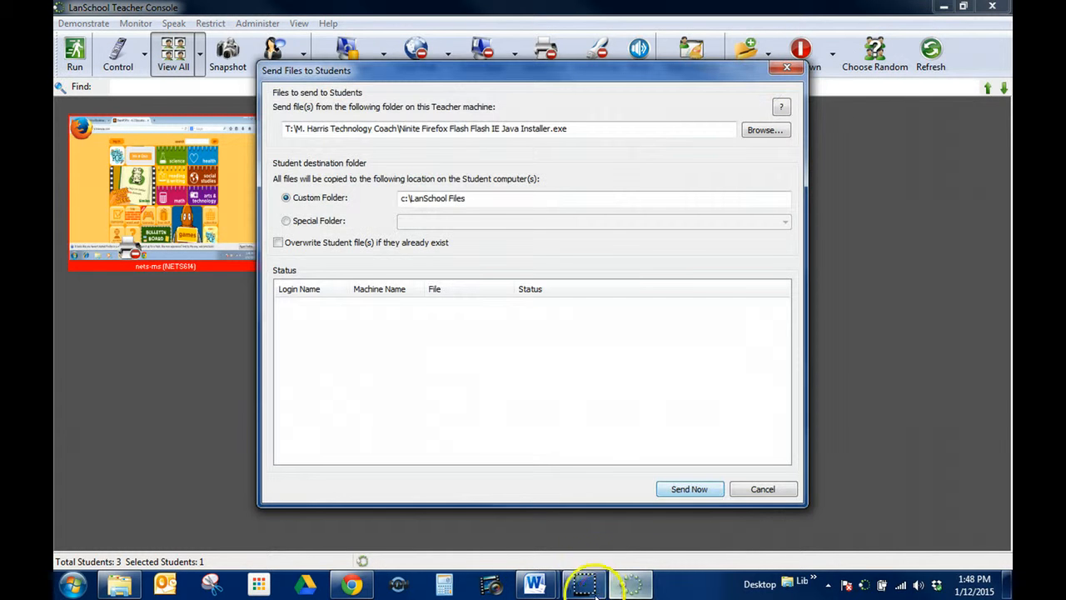
click(287, 222)
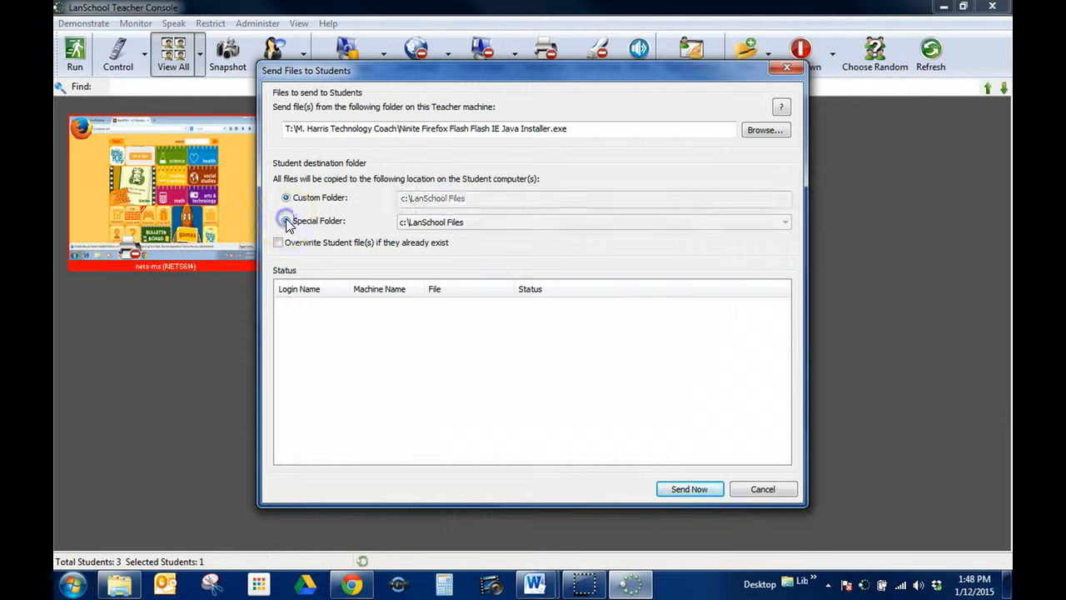
click(787, 223)
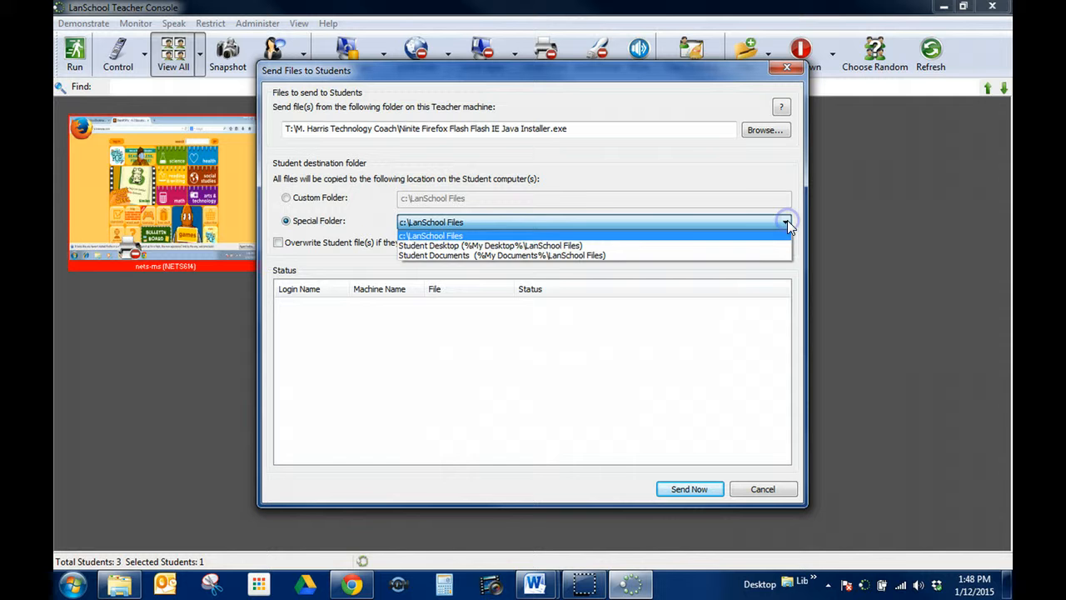
click(422, 247)
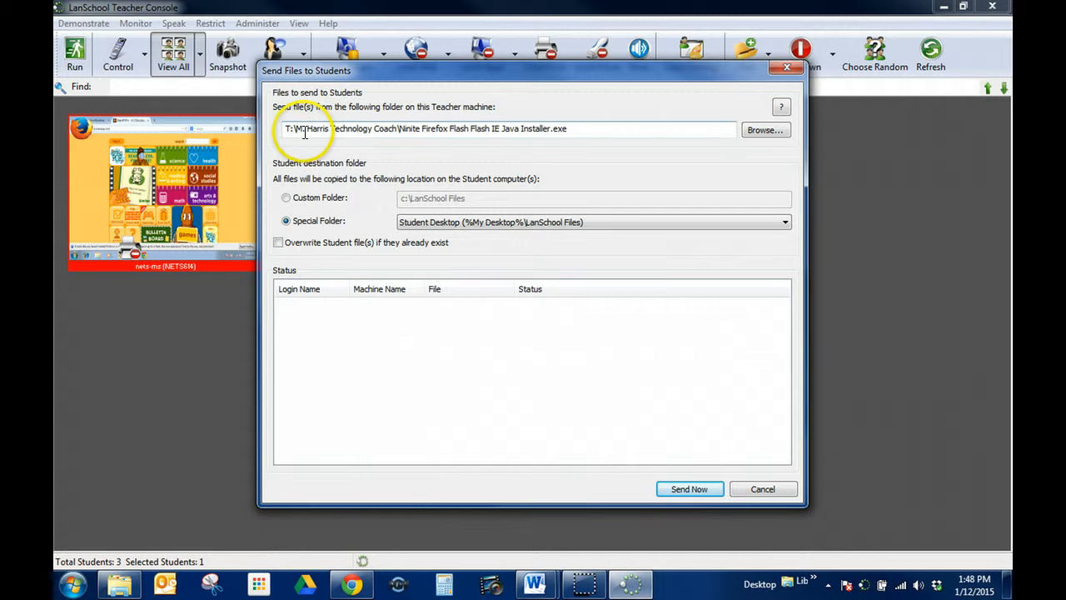
Send Ninite Firefox Flash Flash IE Java Installer.exe to the student, finish the file transfer dialog and clear the student selection
click(584, 129)
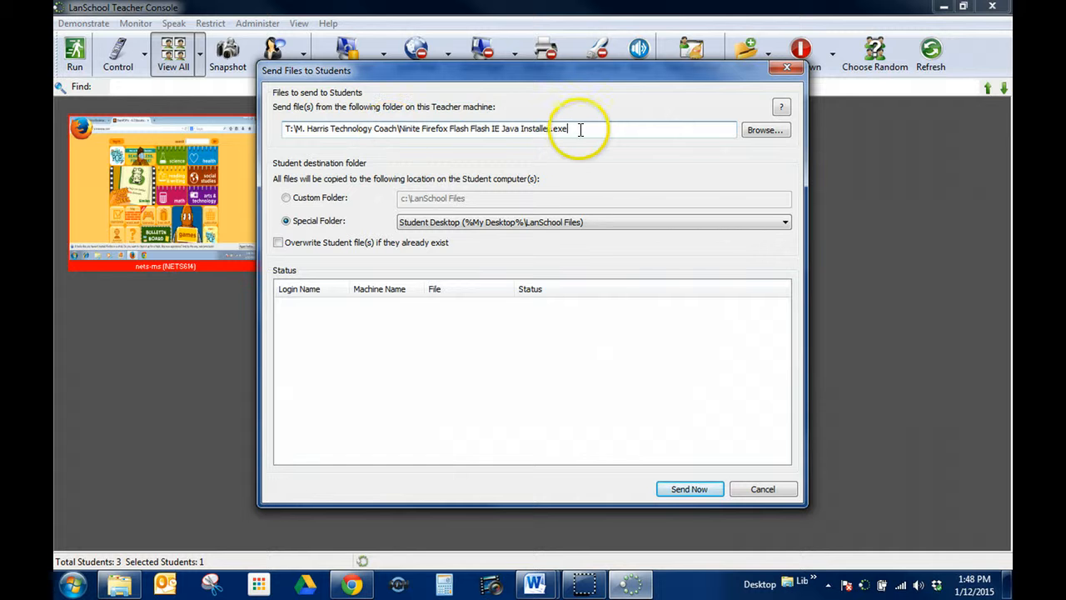
click(687, 490)
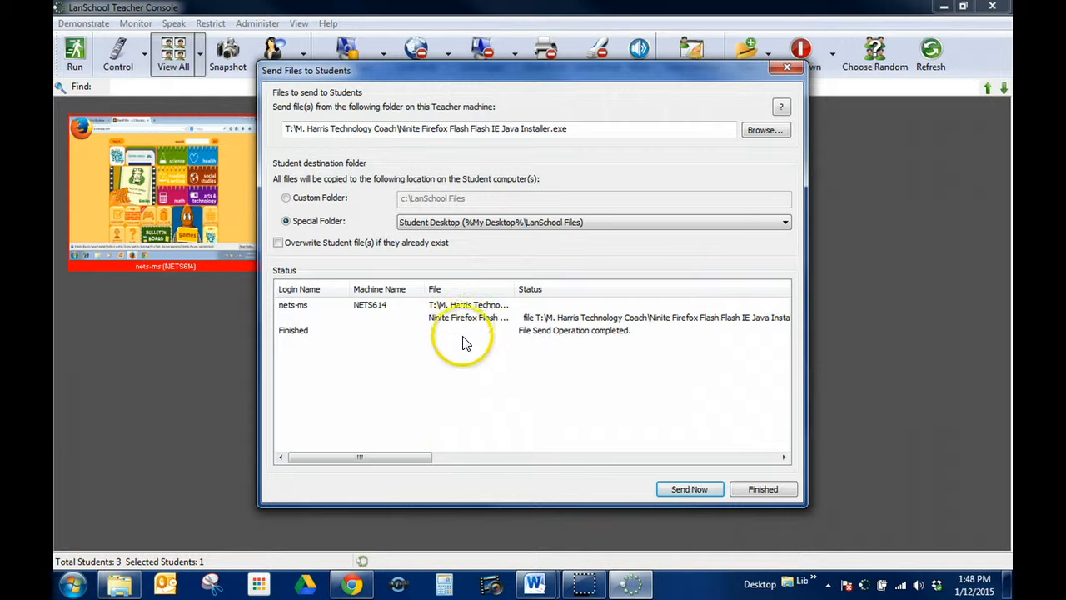
click(763, 490)
click(754, 233)
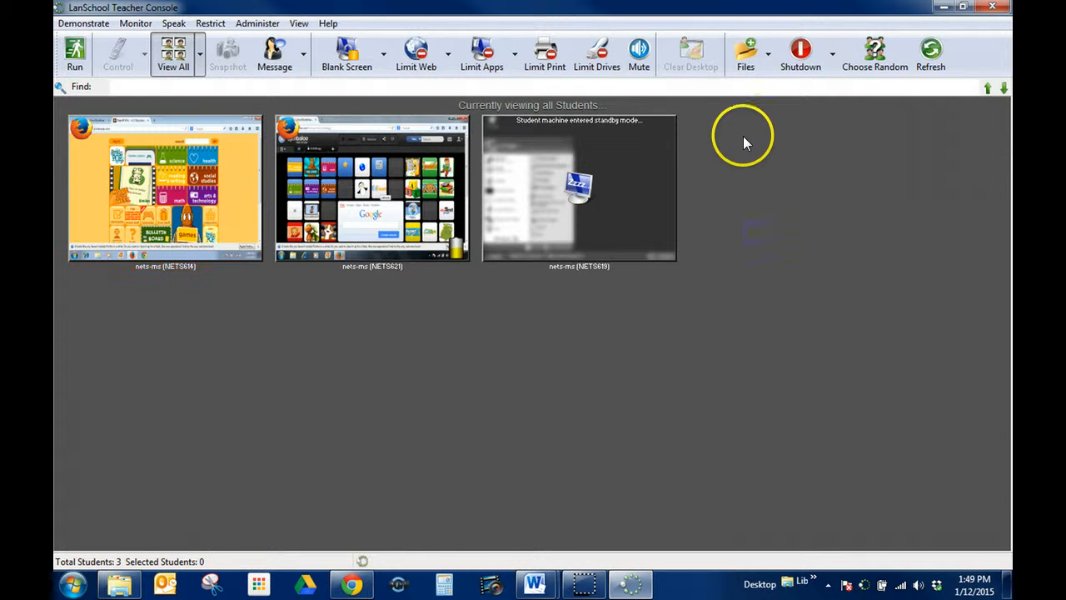
Choose a random student, clear the resulting selection and refresh the student view
click(801, 53)
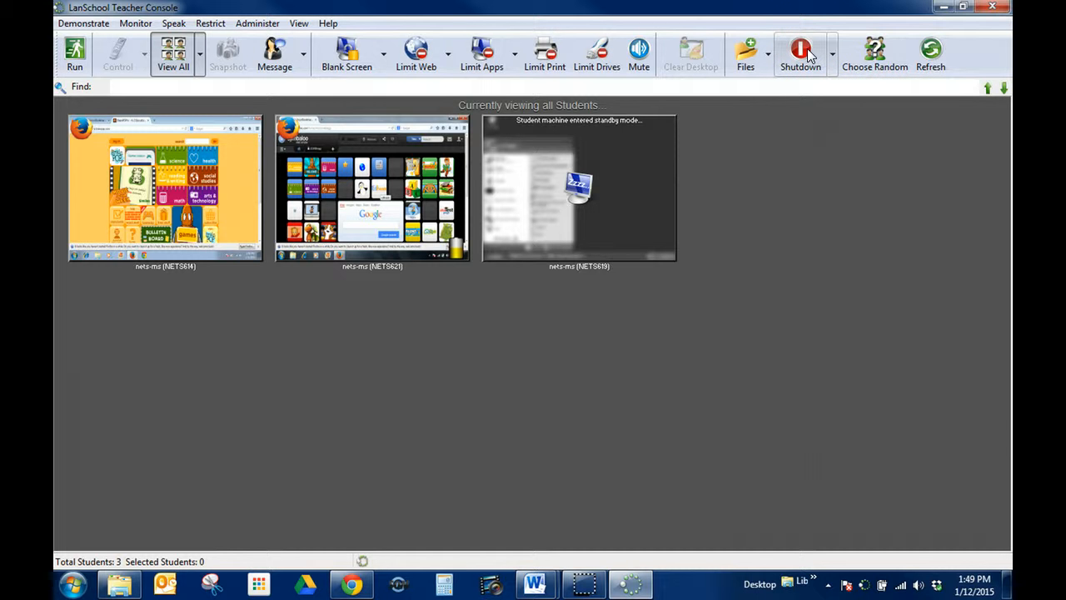
click(876, 50)
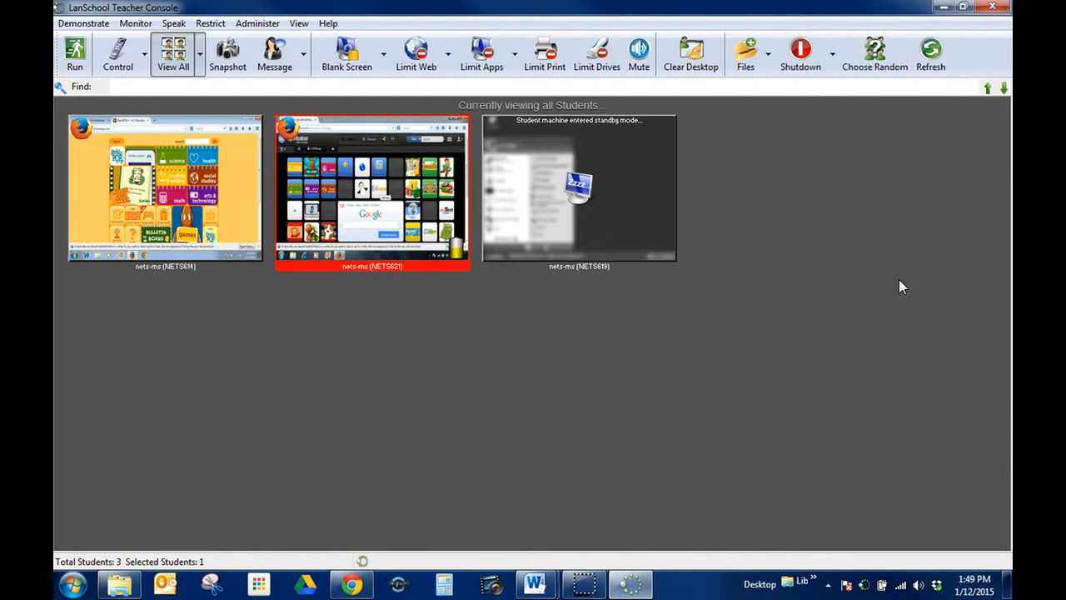
click(358, 244)
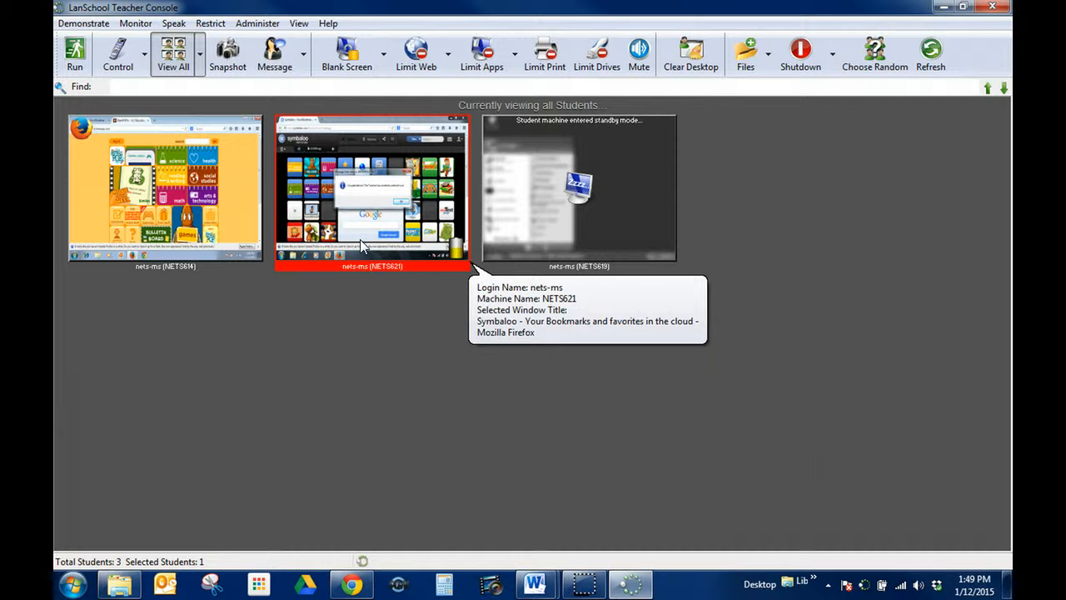
click(761, 279)
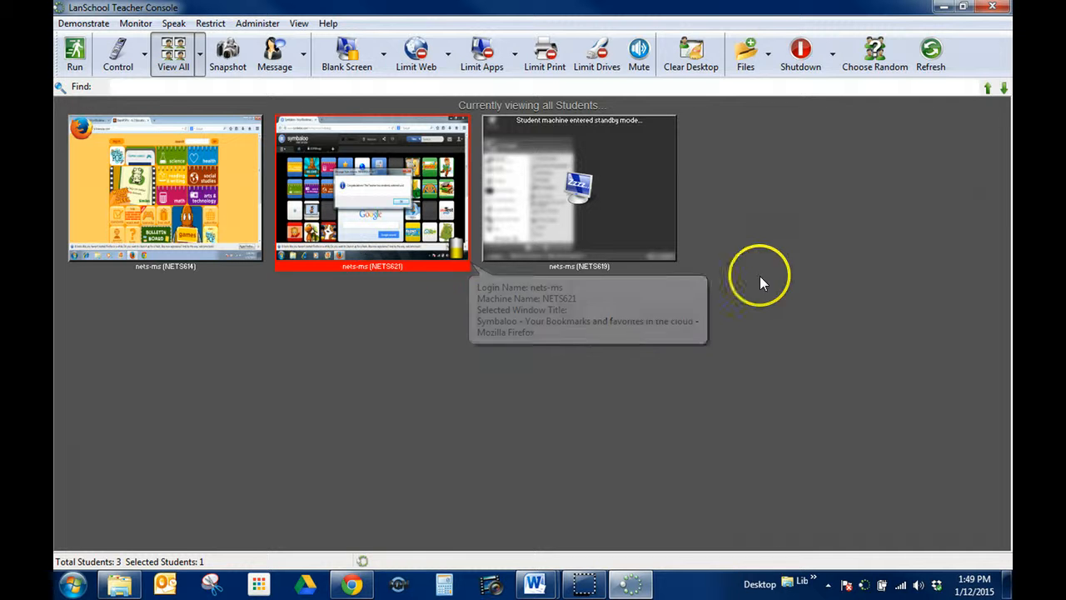
click(930, 50)
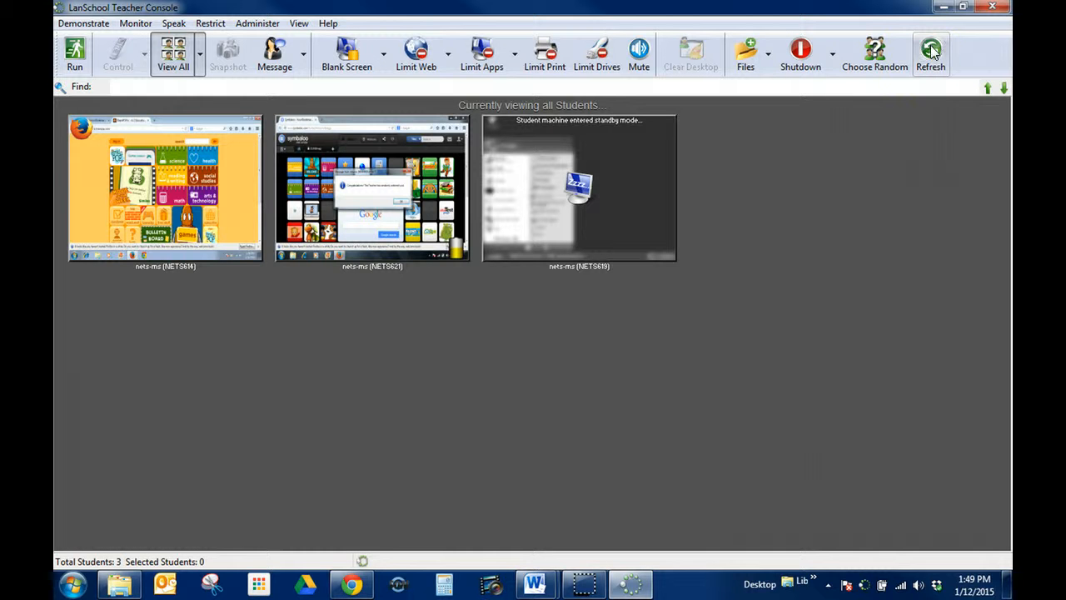
Refresh the student thumbnails again to update the list of connected student machines
click(925, 65)
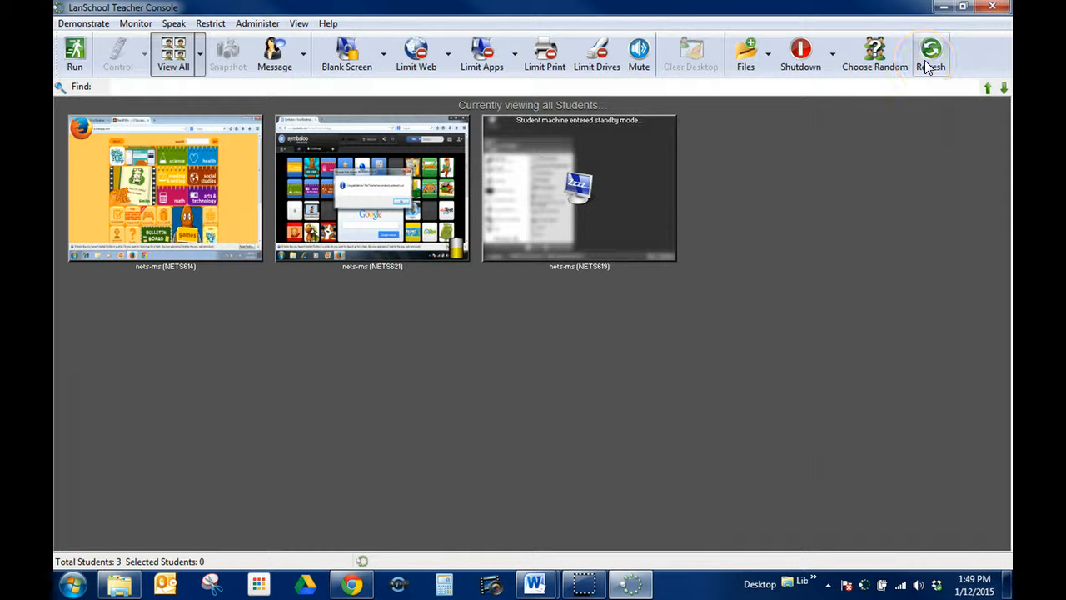
click(927, 65)
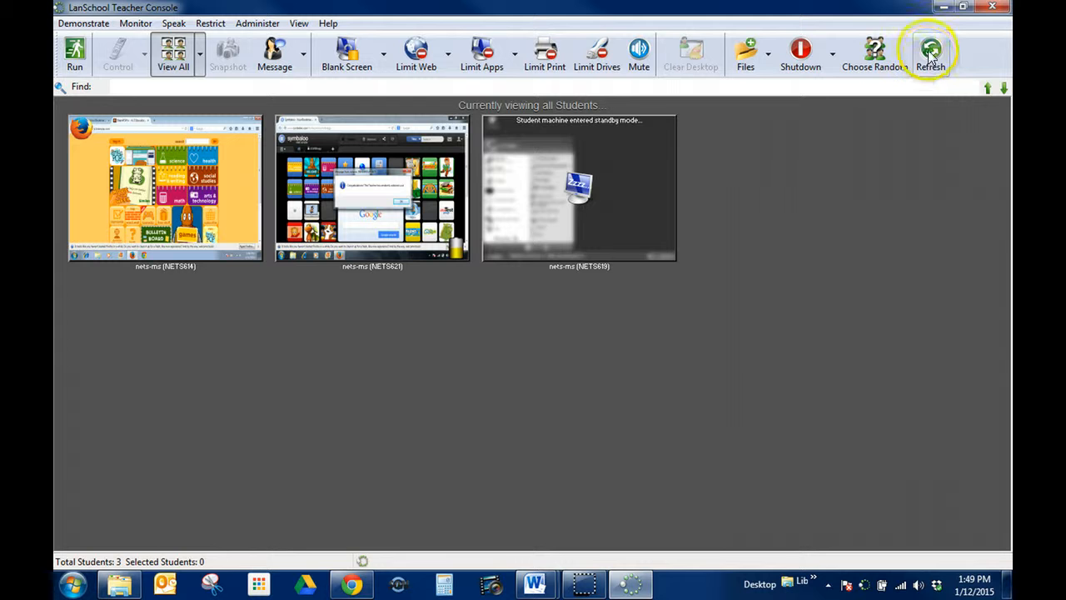
click(811, 387)
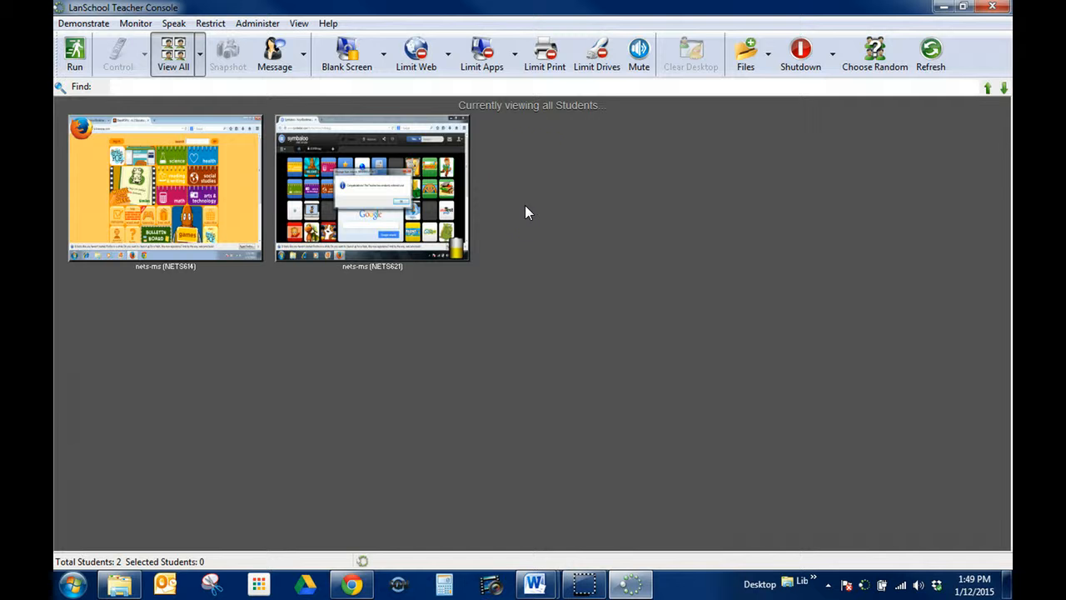
Review the available commands for monitoring, restricting and administering student machines without running any of them
click(253, 27)
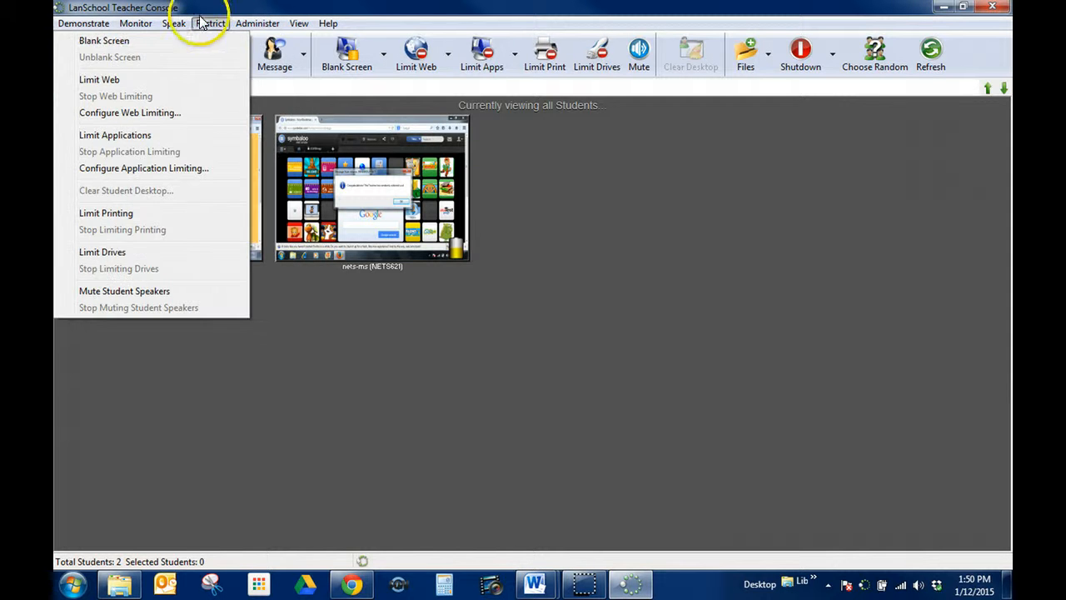
mouse_move(131, 25)
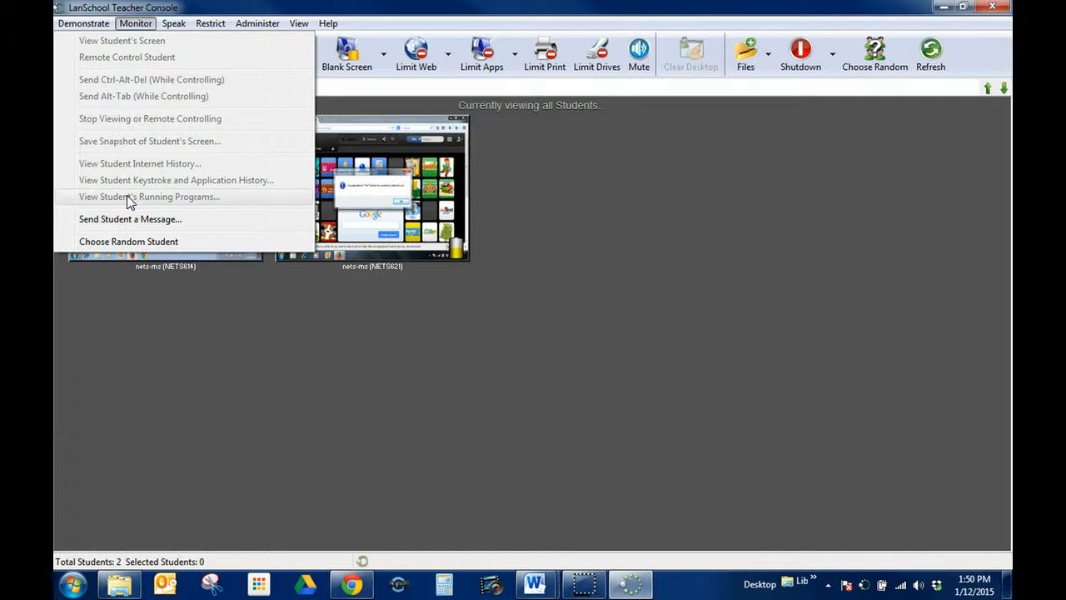
click(180, 338)
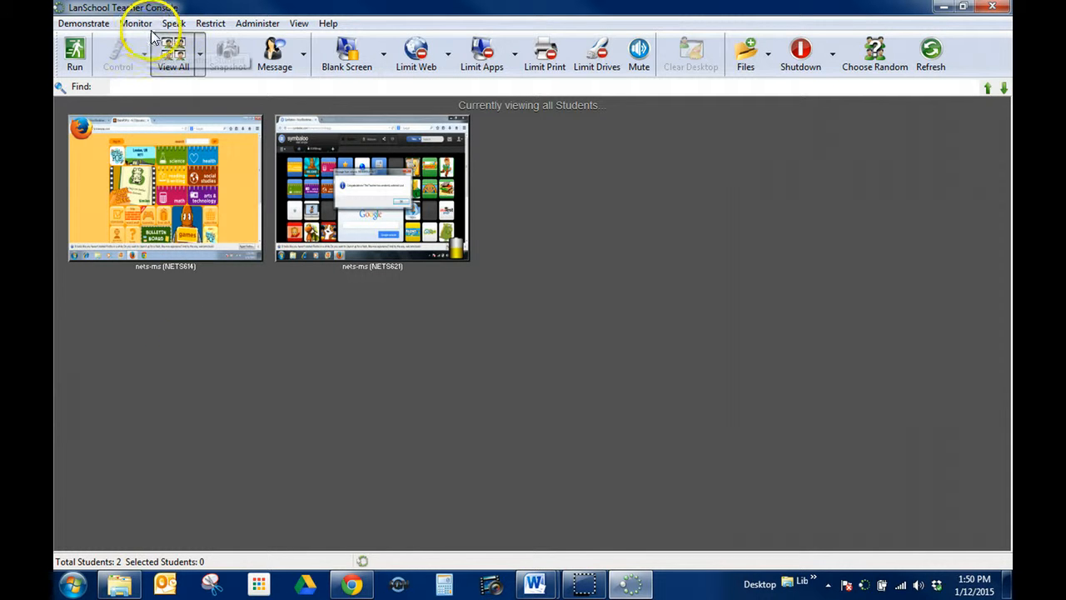
click(208, 25)
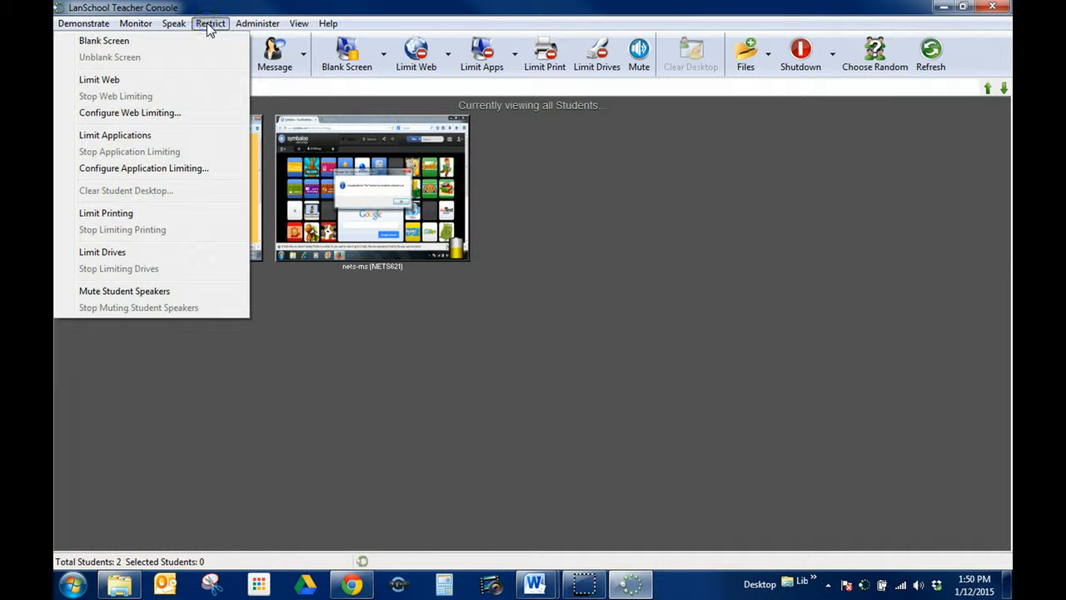
click(207, 23)
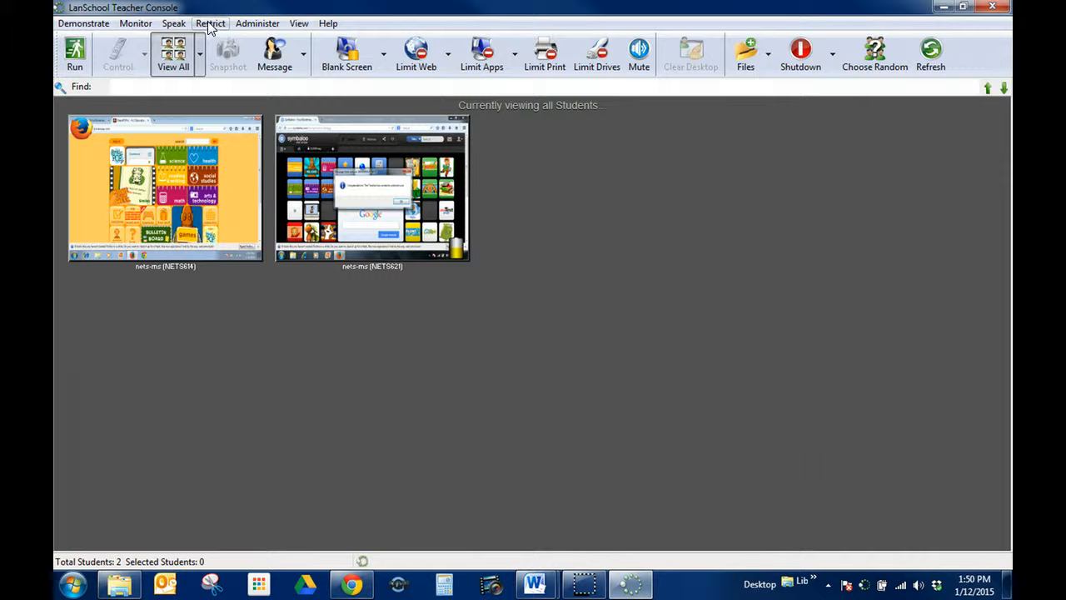
click(258, 25)
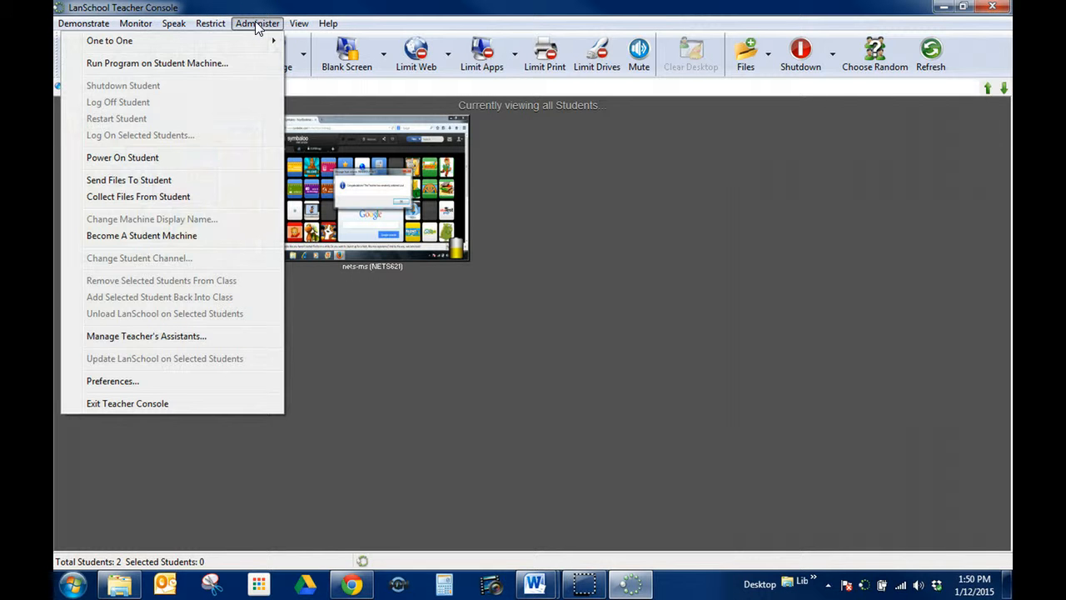
click(256, 24)
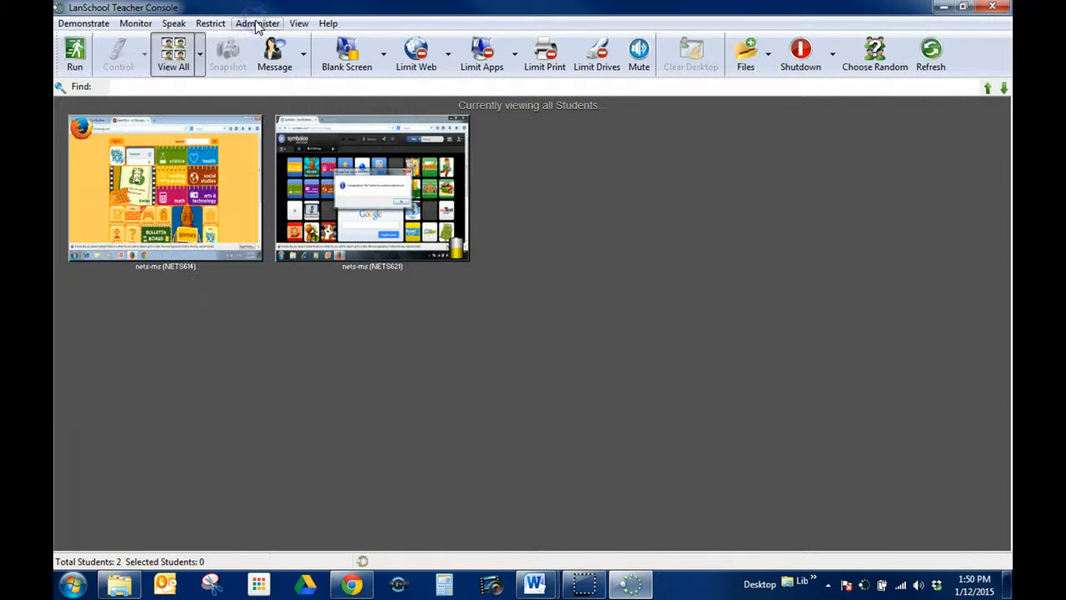